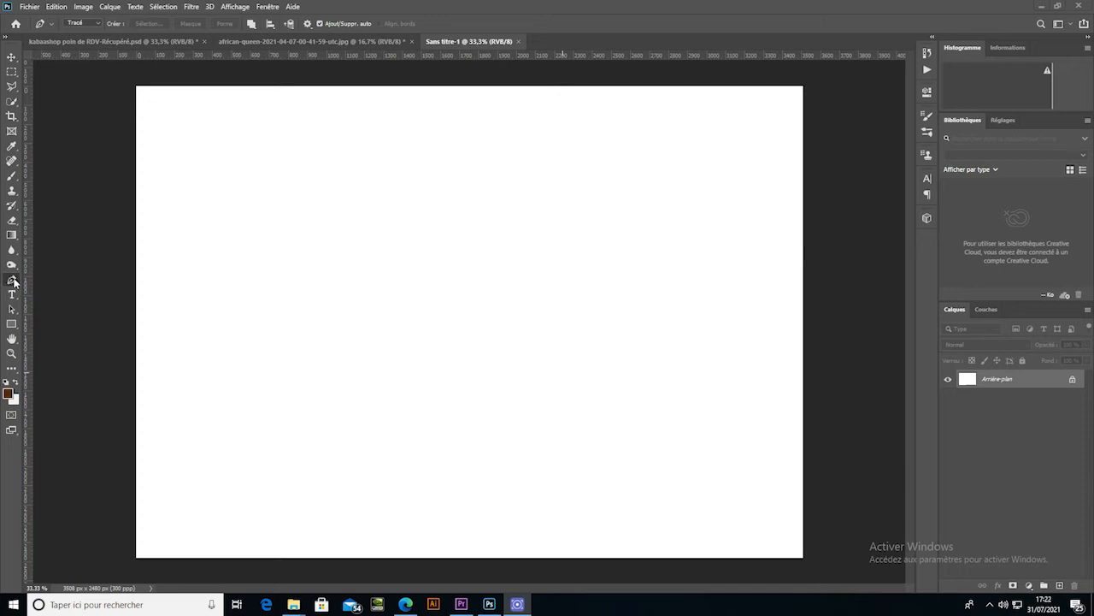
# Draw a closed six-point straight-sided path on the blank canvas with the Pen tool in Tracé mode
pyautogui.click(13, 282)
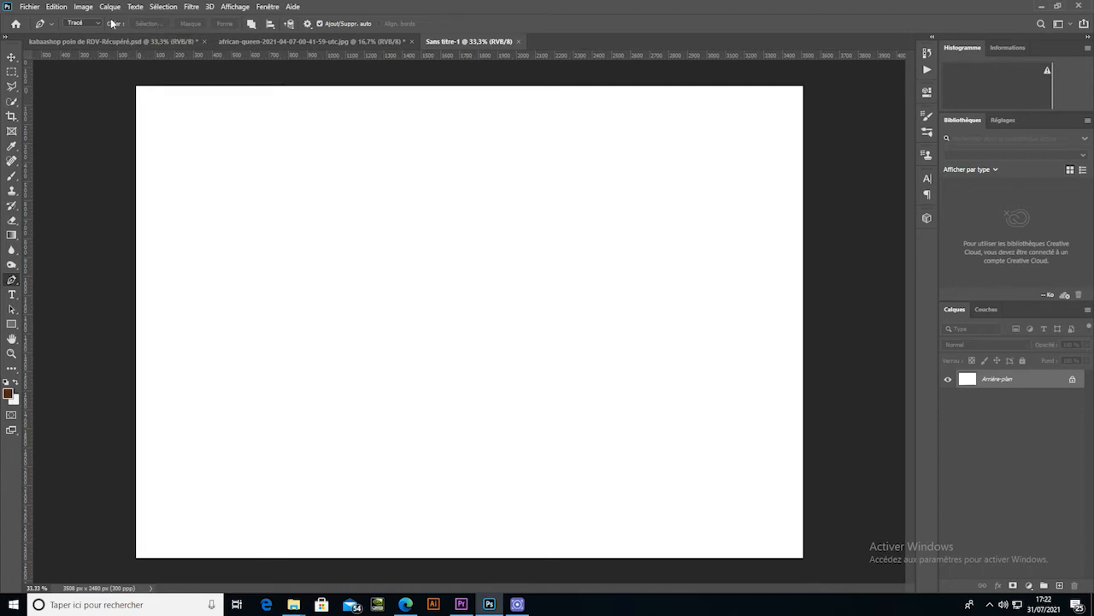
pyautogui.click(83, 23)
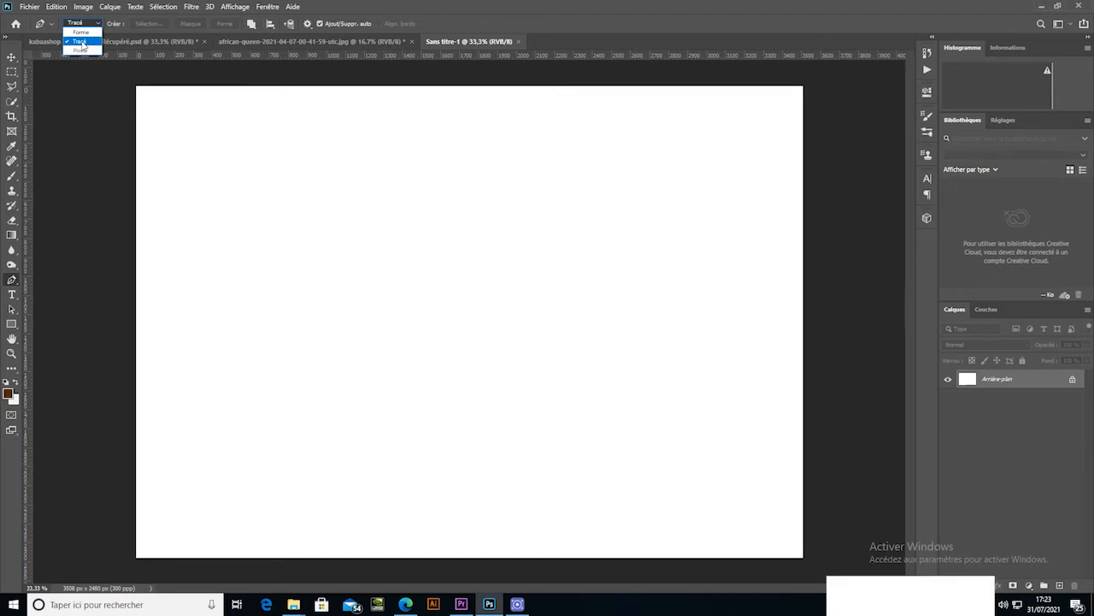
pyautogui.click(82, 44)
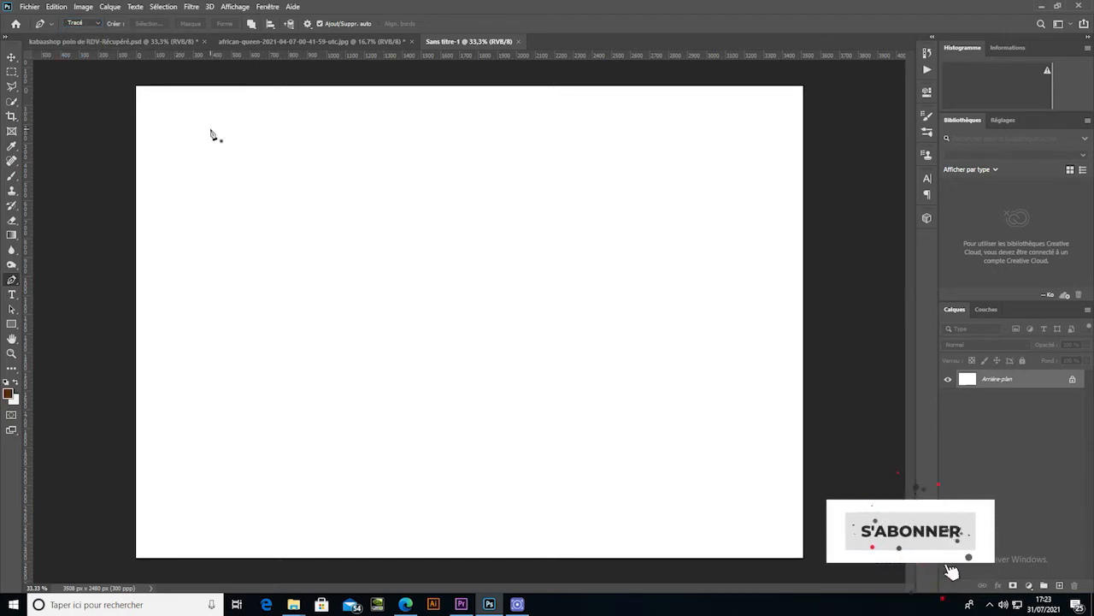
pyautogui.click(344, 183)
pyautogui.click(508, 198)
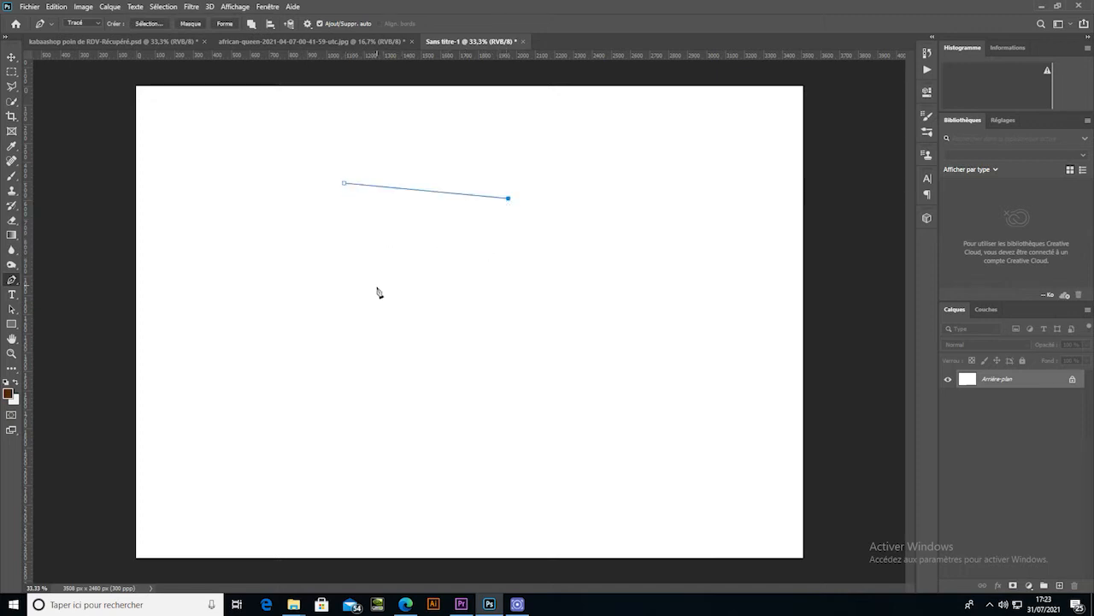
pyautogui.click(570, 315)
pyautogui.click(442, 378)
pyautogui.click(253, 359)
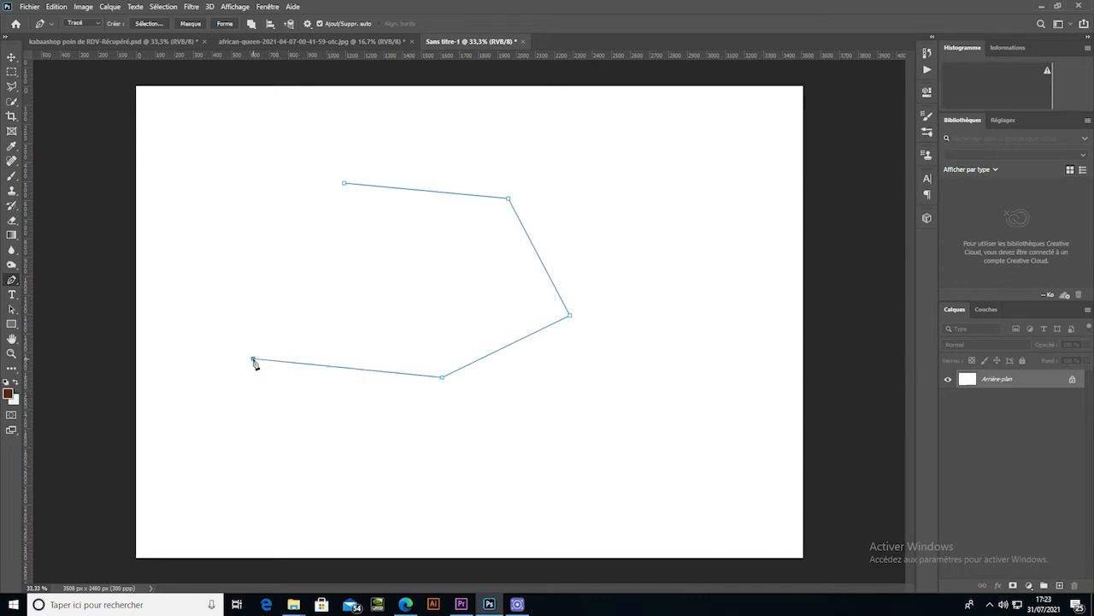
pyautogui.click(272, 224)
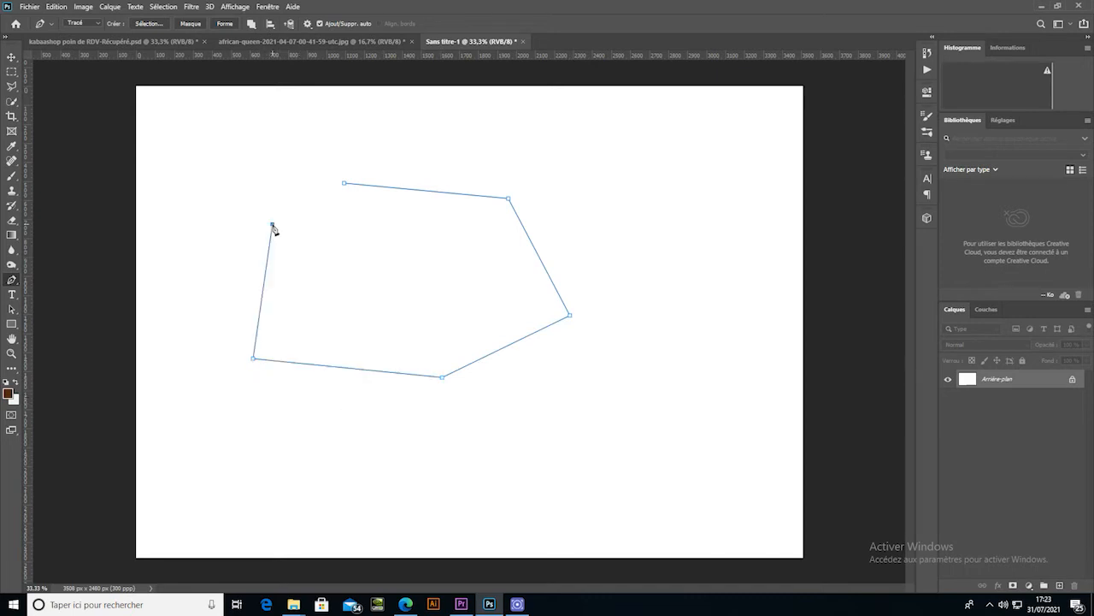
pyautogui.click(343, 184)
pyautogui.click(328, 191)
pyautogui.click(330, 190)
pyautogui.click(508, 199)
# Start a second path to the right of the polygon with one curved segment and reshape its curve using the direction handles
pyautogui.click(721, 205)
pyautogui.moveTo(642, 250); pyautogui.dragTo(683, 307)
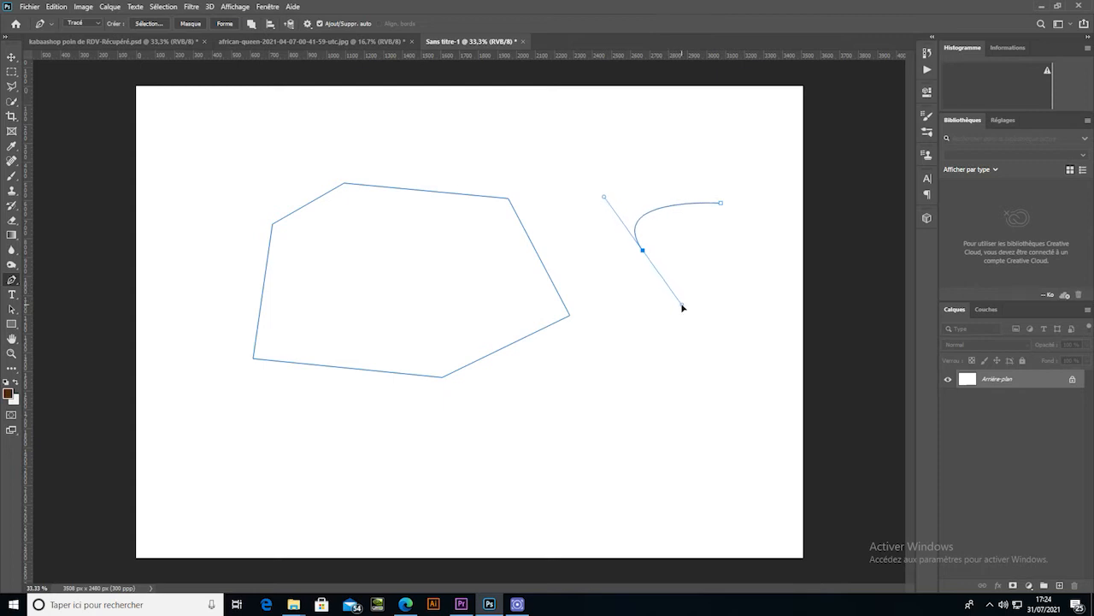
pyautogui.moveTo(683, 307)
pyautogui.mouseDown()
pyautogui.moveTo(645, 259)
pyautogui.moveTo(687, 325)
pyautogui.moveTo(645, 254)
pyautogui.moveTo(685, 288)
pyautogui.mouseUp()
pyautogui.moveTo(686, 287); pyautogui.dragTo(706, 312)
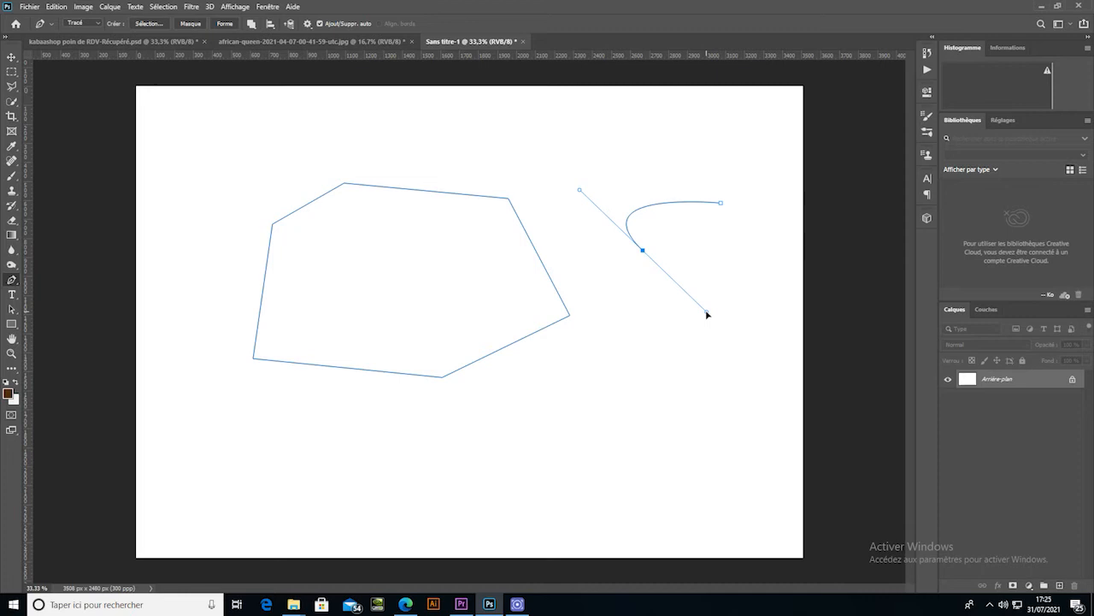
pyautogui.moveTo(707, 314); pyautogui.dragTo(597, 205)
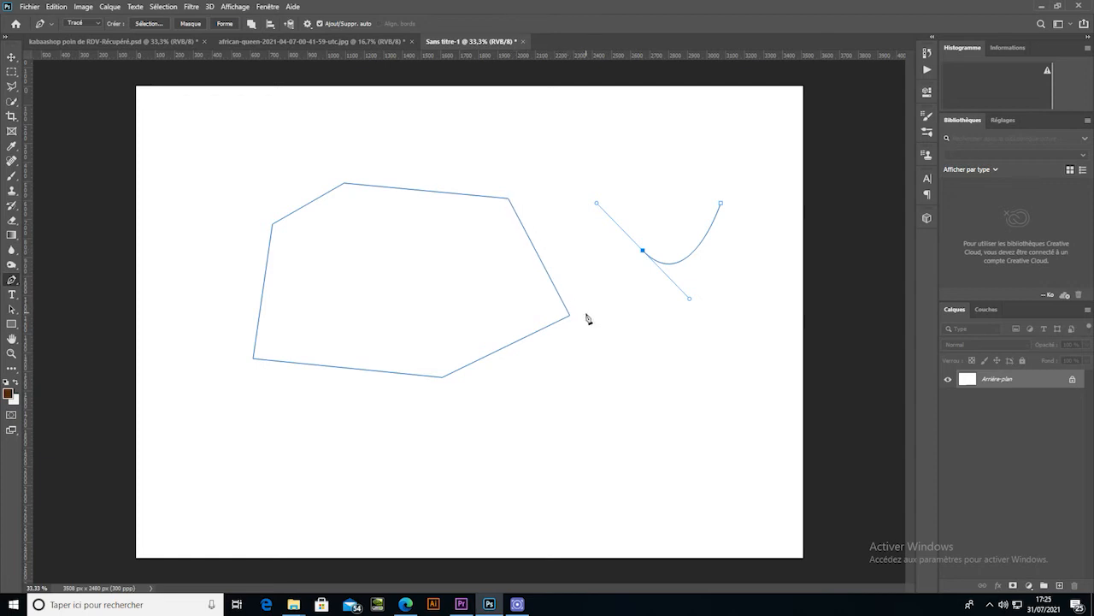
# Break the curve's direction handle, continue the path with straight and curved segments, and close it at its first anchor
pyautogui.keyDown('alt'); pyautogui.click(644, 253); pyautogui.keyUp('alt')
pyautogui.click(564, 242)
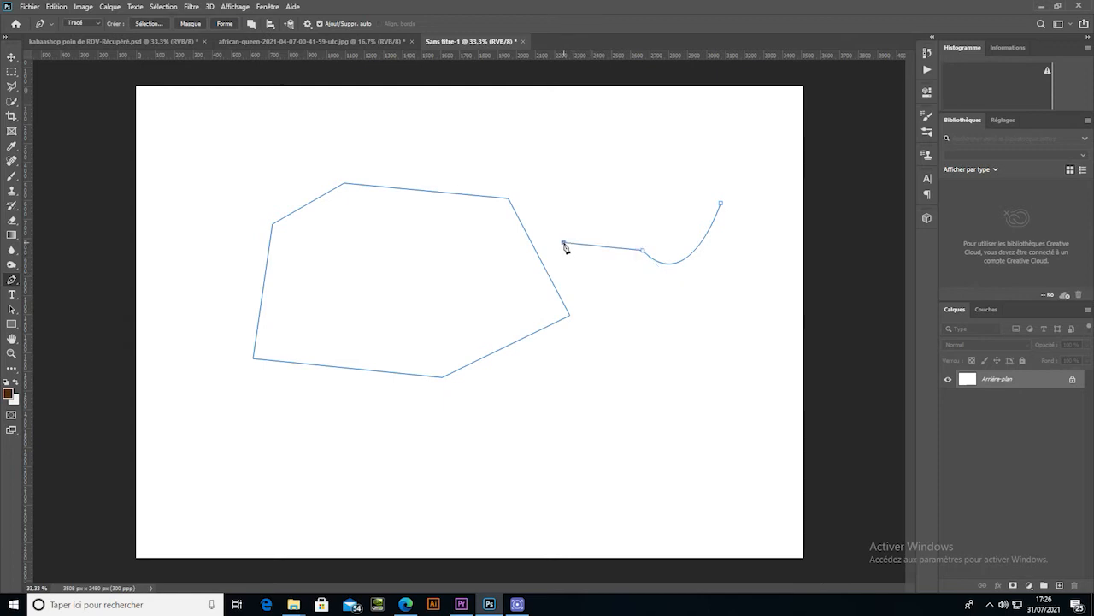
pyautogui.click(579, 171)
pyautogui.click(651, 160)
pyautogui.click(724, 149)
pyautogui.click(755, 160)
pyautogui.moveTo(757, 162); pyautogui.dragTo(758, 192)
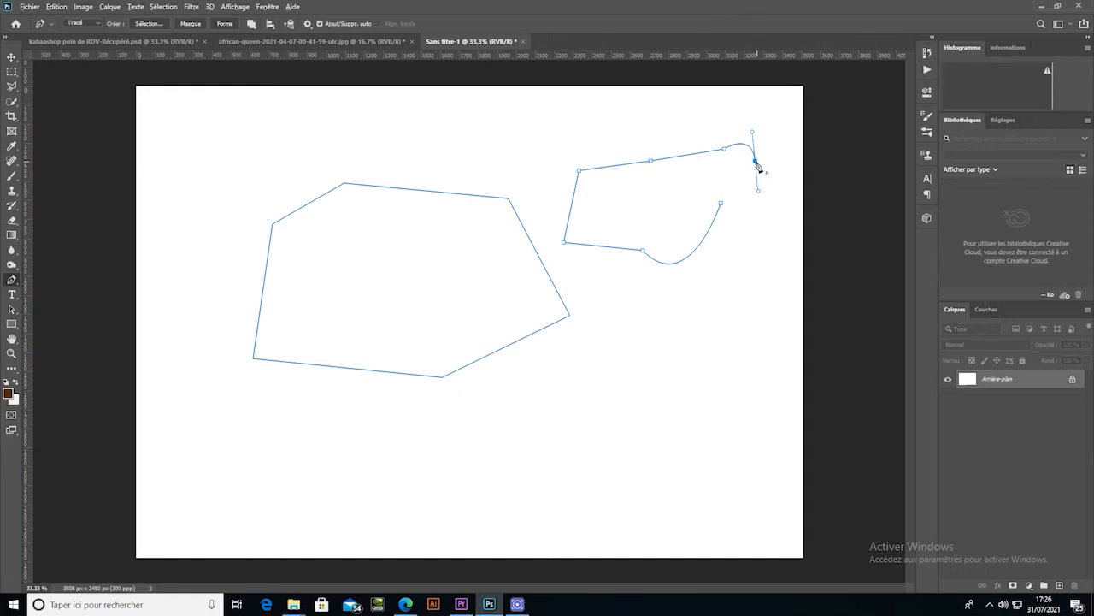
pyautogui.click(756, 162)
pyautogui.moveTo(776, 213); pyautogui.dragTo(751, 228)
pyautogui.click(722, 203)
pyautogui.click(722, 204)
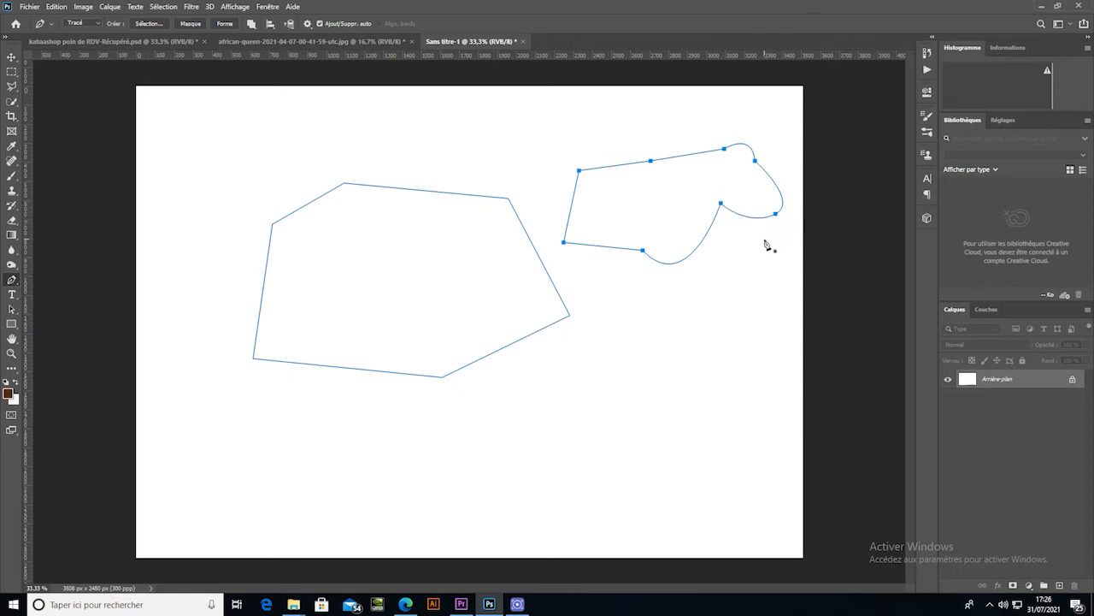
# Delete the closed curved path beside the polygon
pyautogui.press('Delete')
pyautogui.press('Delete')
pyautogui.press('Delete')
pyautogui.press('Delete')
pyautogui.press('Delete')
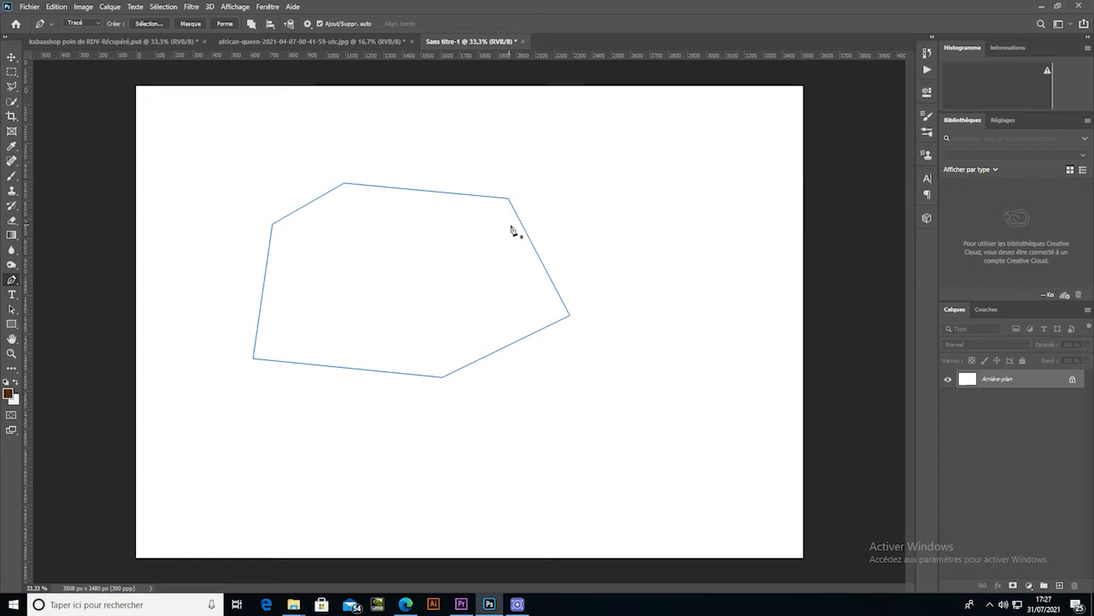
# Draw a closed five-point brown shape with the Pen tool in Forme mode and undo it
pyautogui.click(82, 24)
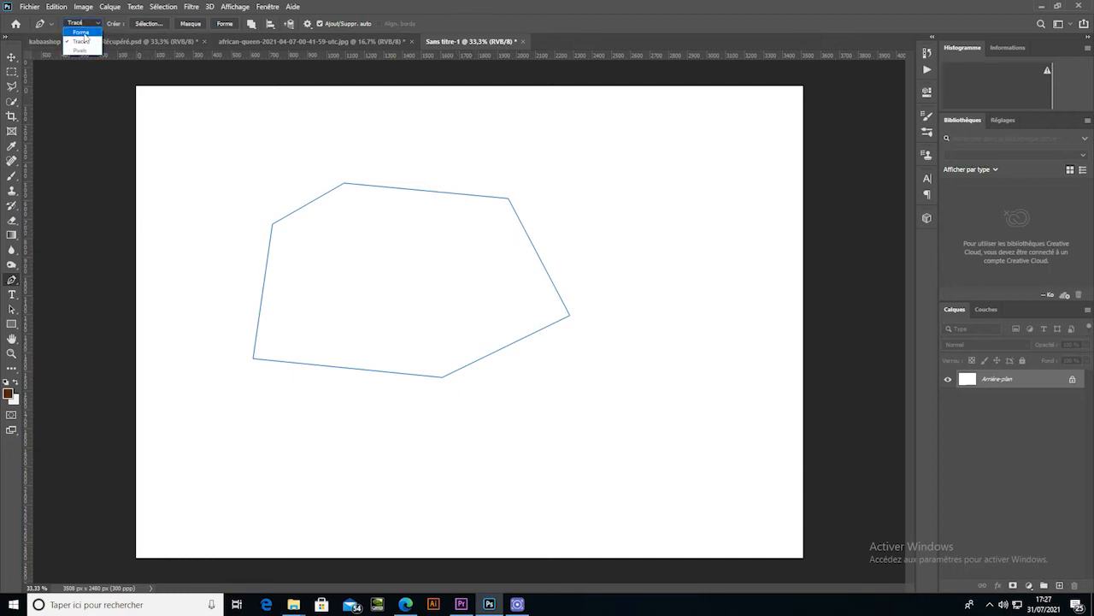
pyautogui.click(83, 33)
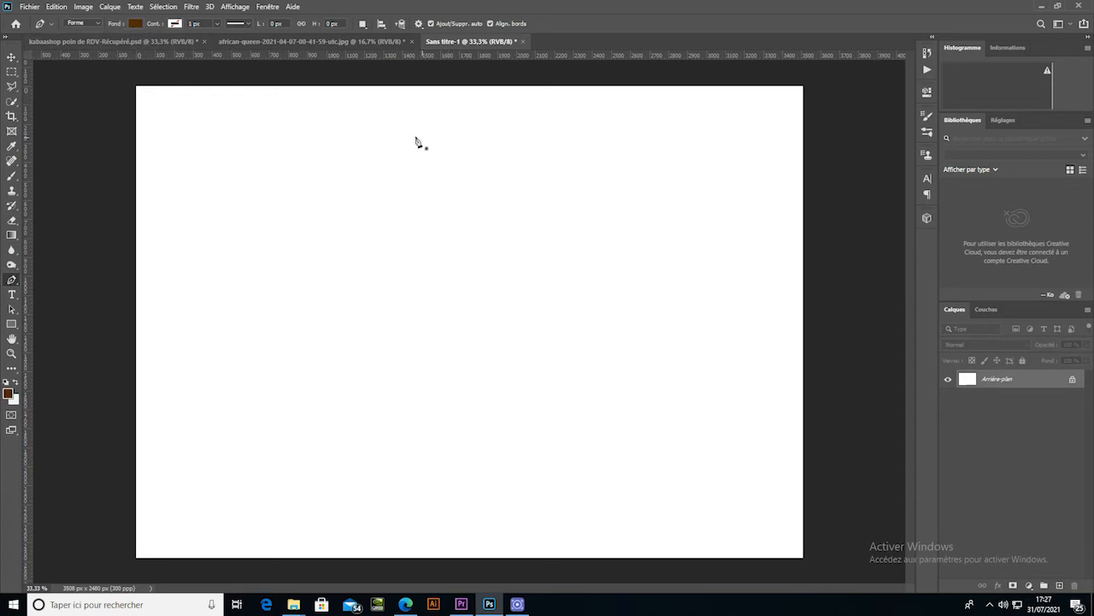
pyautogui.click(636, 192)
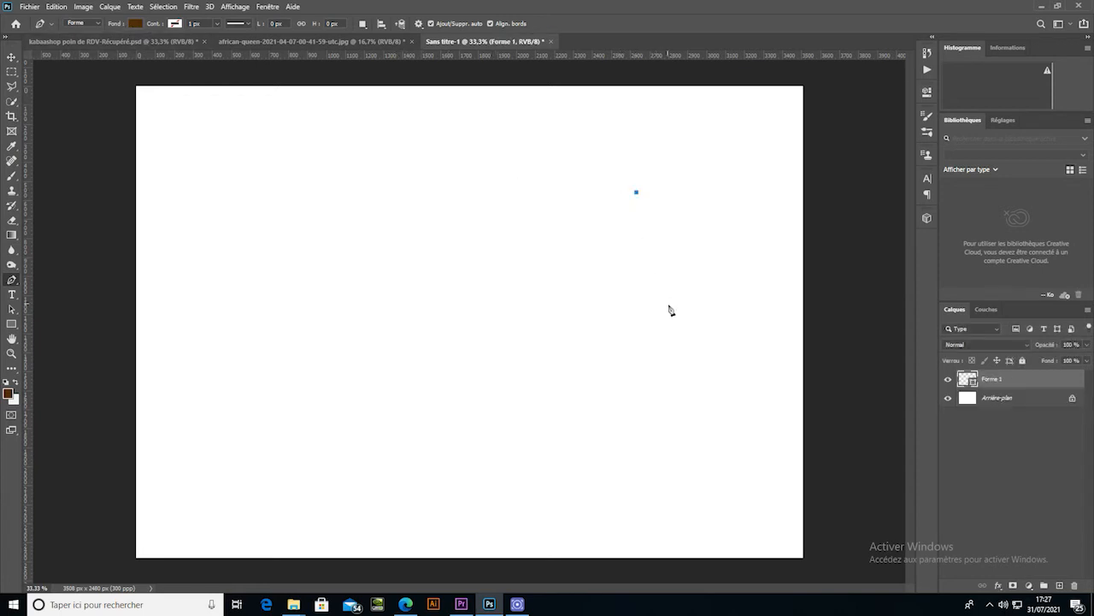
pyautogui.click(669, 306)
pyautogui.click(489, 311)
pyautogui.click(519, 163)
pyautogui.click(632, 159)
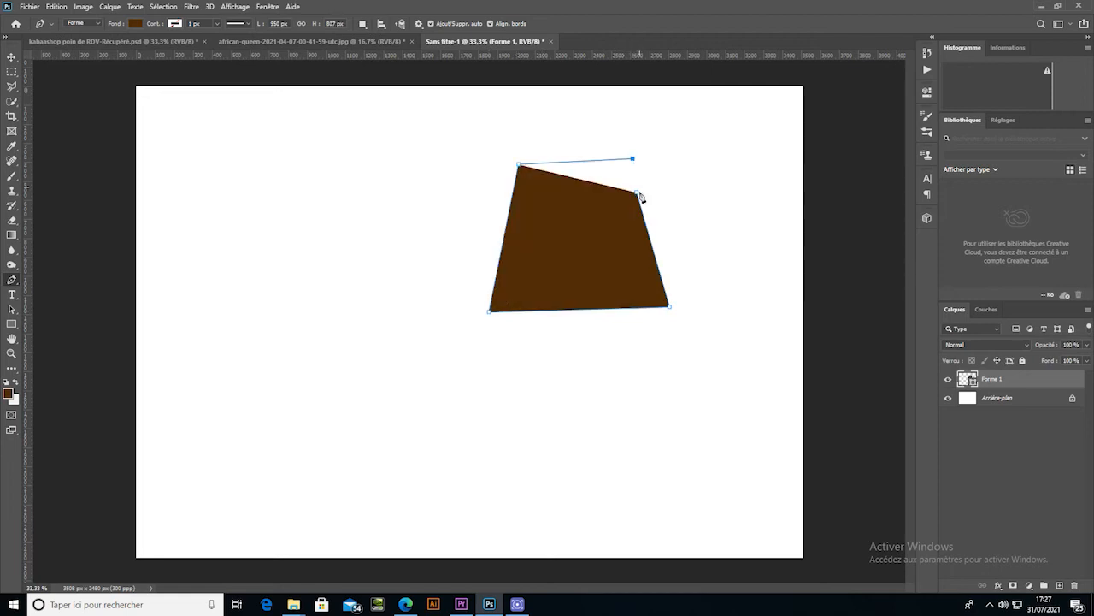
pyautogui.click(636, 192)
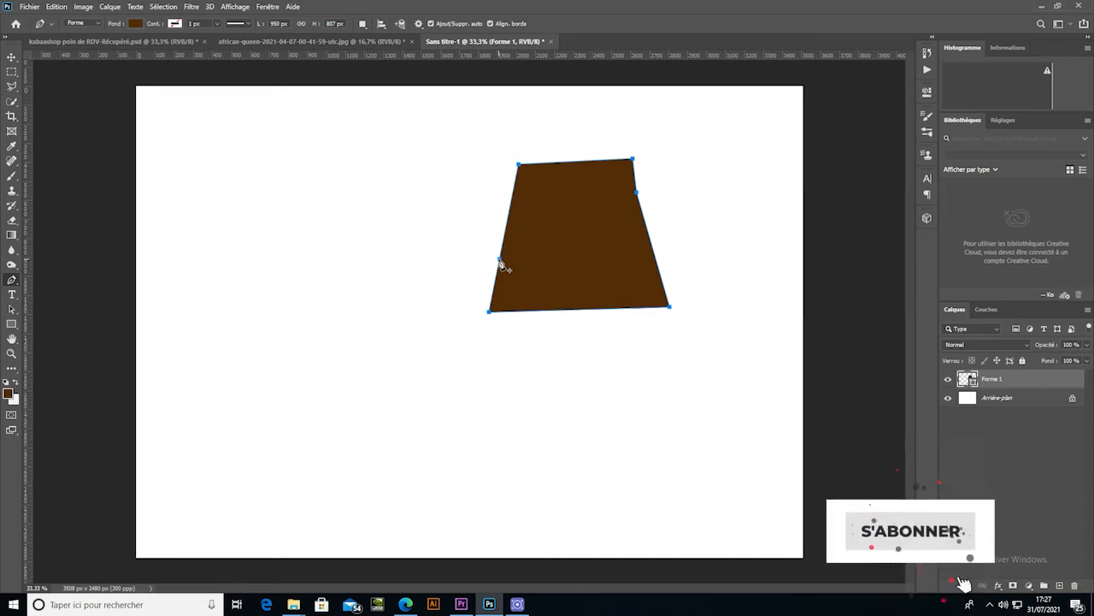
pyautogui.hotkey('ctrl', 'z')
# Switch to the african-queen image document and postpone the Windows restart by one hour
pyautogui.click(295, 41)
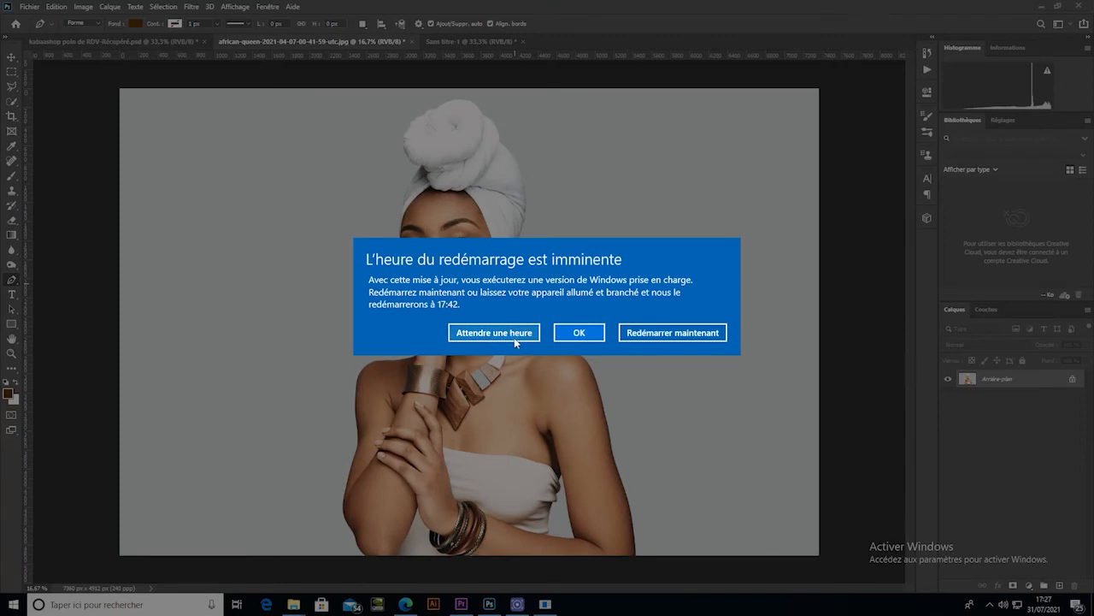
pyautogui.click(494, 339)
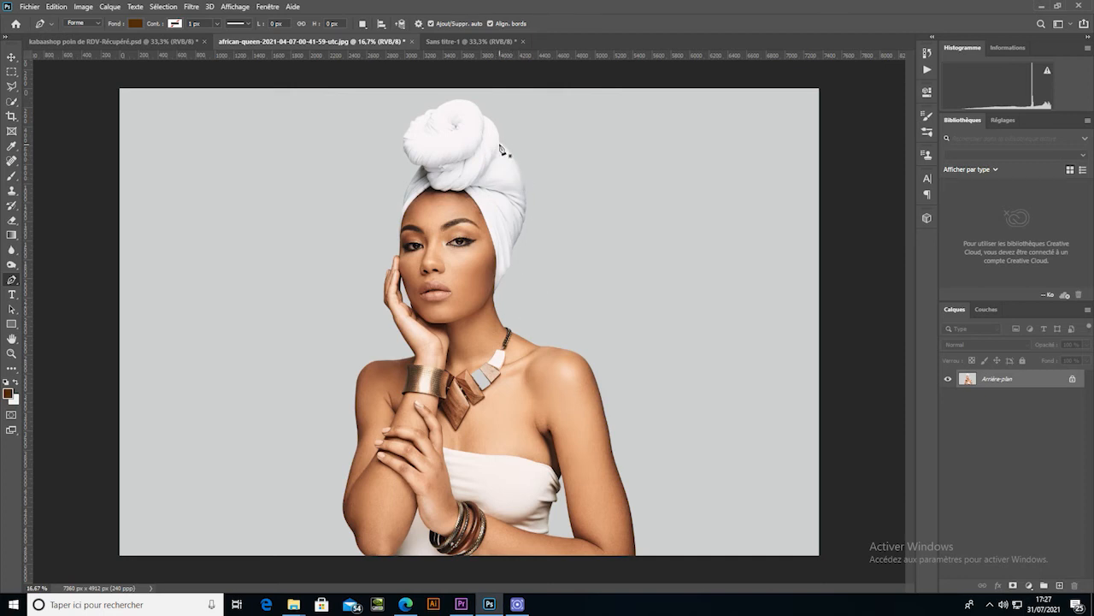
# Trace the outer edge of the woman's headwrap, neck and shoulder with curved Pen segments in Forme mode
pyautogui.click(499, 142)
pyautogui.moveTo(525, 196); pyautogui.dragTo(525, 222)
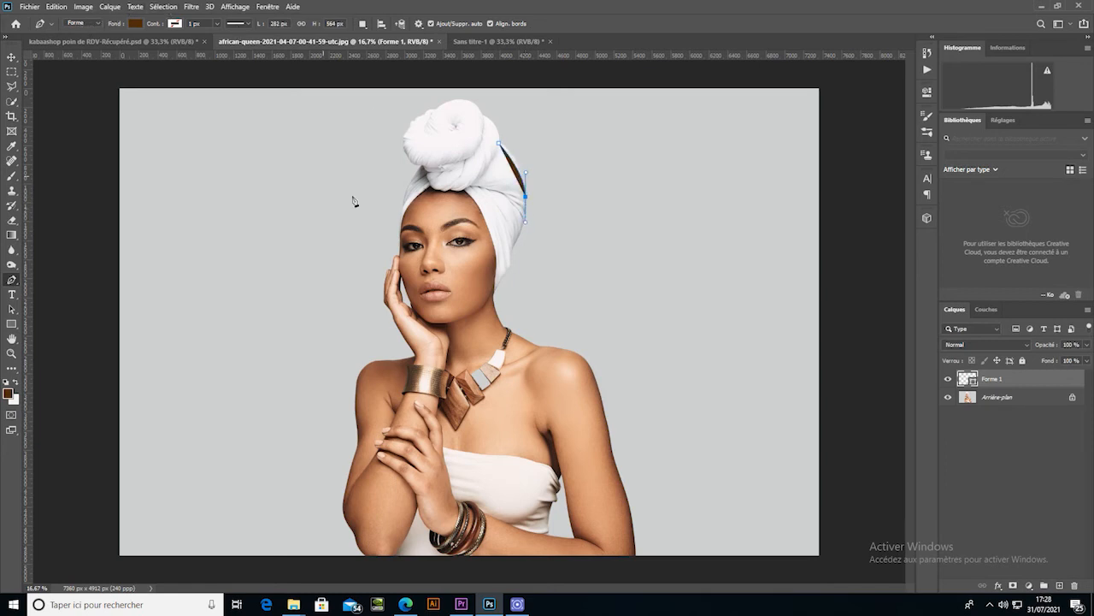
pyautogui.moveTo(513, 243); pyautogui.dragTo(502, 280)
pyautogui.click(494, 298)
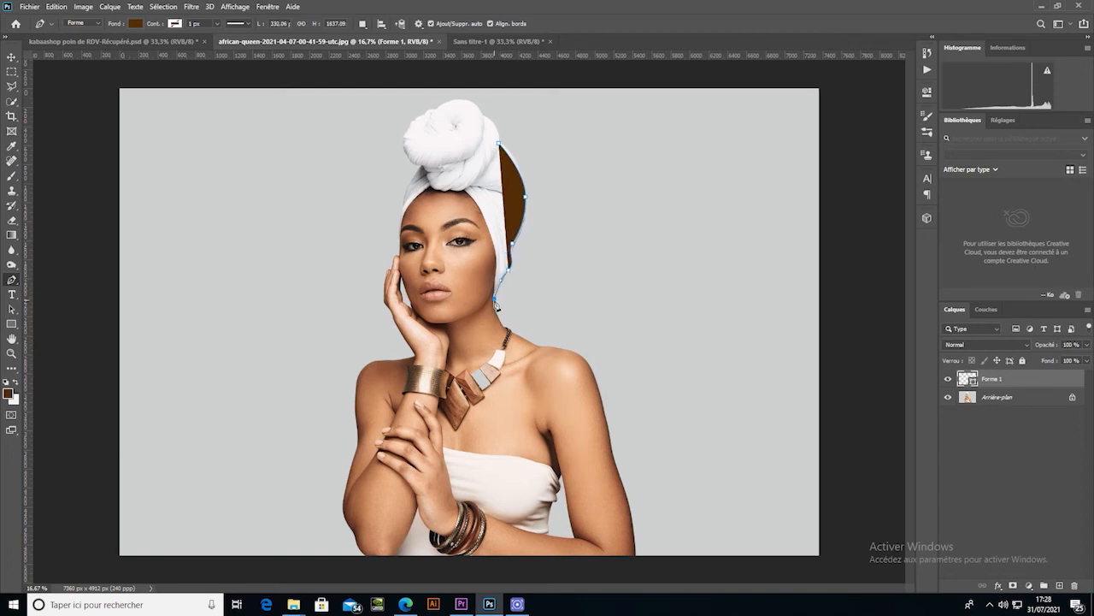
pyautogui.moveTo(508, 330)
pyautogui.mouseDown()
pyautogui.moveTo(573, 347)
pyautogui.moveTo(599, 387)
pyautogui.moveTo(612, 444)
pyautogui.mouseUp()
pyautogui.hotkey('ctrl', 'z')
# Extend the filled outline down the arm and across the torso up to the face, and delete the shape layer
pyautogui.click(621, 483)
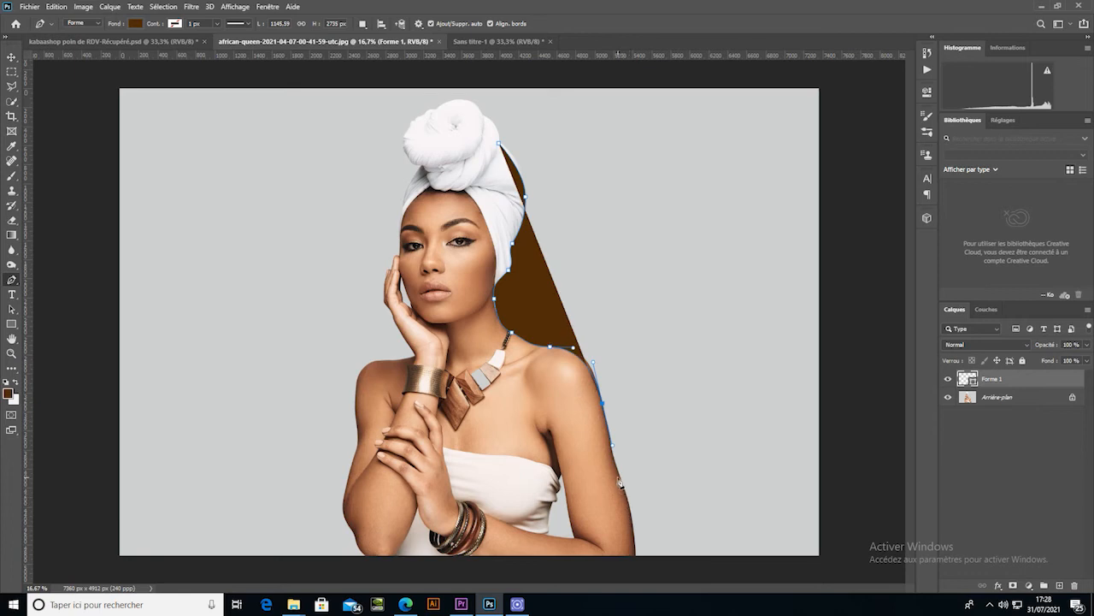
pyautogui.click(611, 507)
pyautogui.click(513, 476)
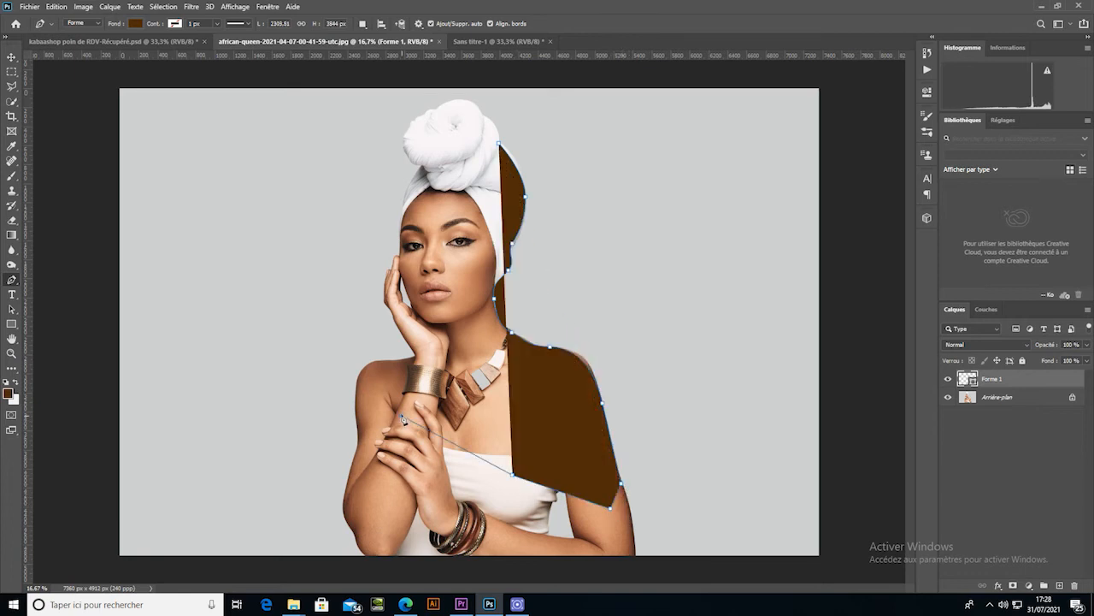
pyautogui.click(401, 415)
pyautogui.click(393, 363)
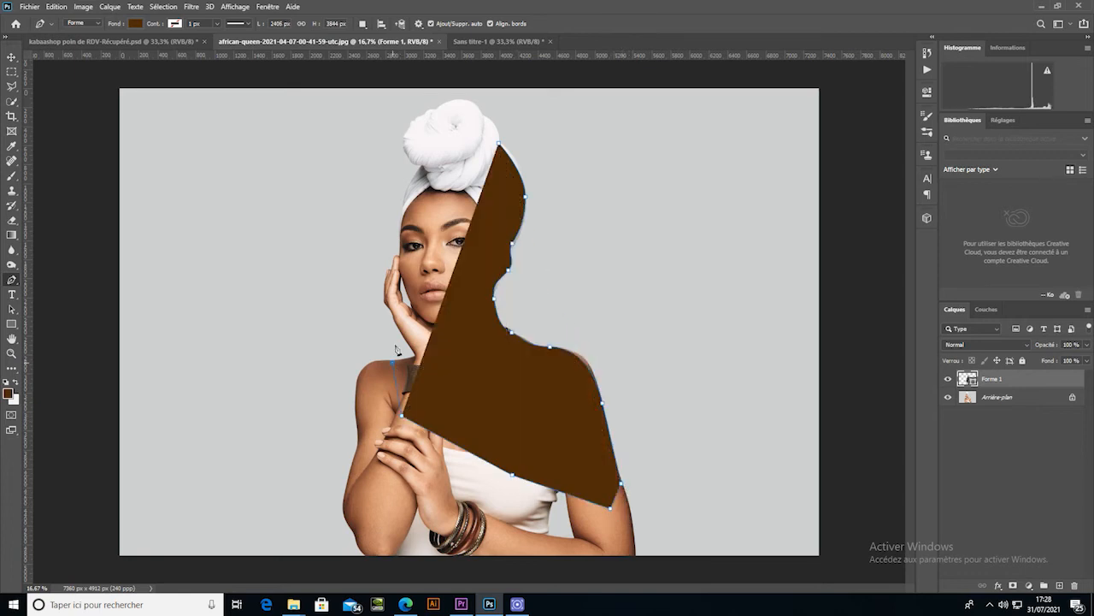
pyautogui.click(417, 289)
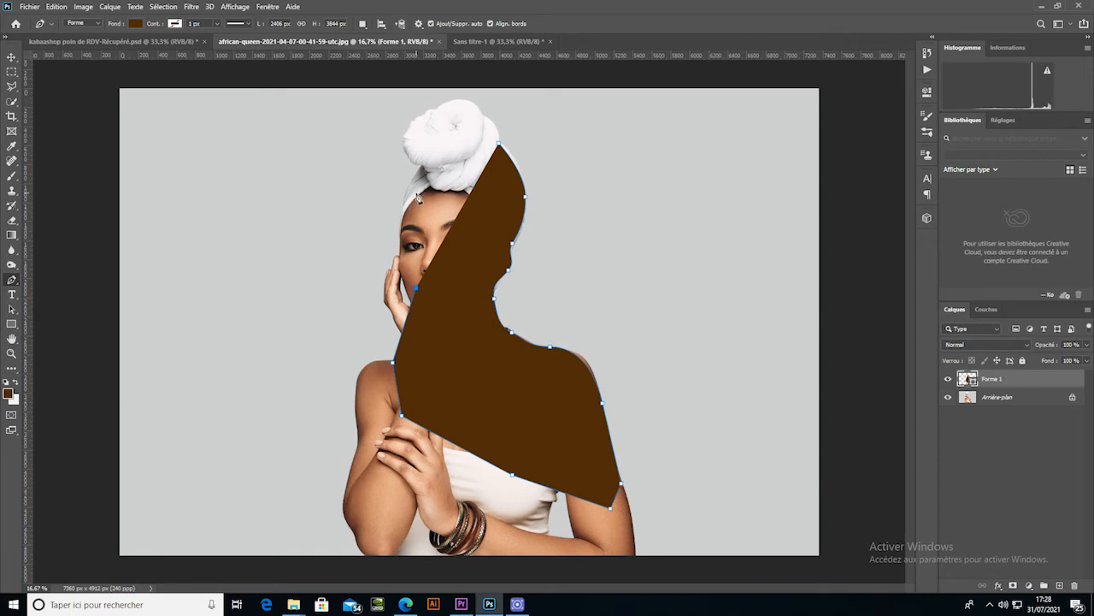
pyautogui.press('Delete')
pyautogui.press('Delete')
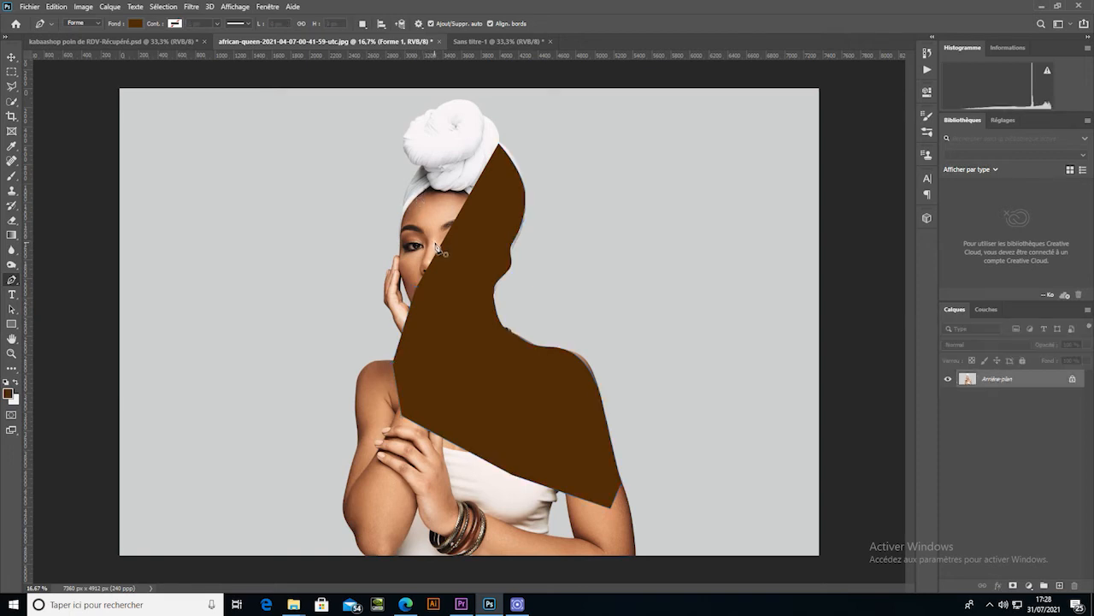
# Set the Pen tool to Tracé and draw a closed path around part of the woman's headwrap and face
pyautogui.click(89, 24)
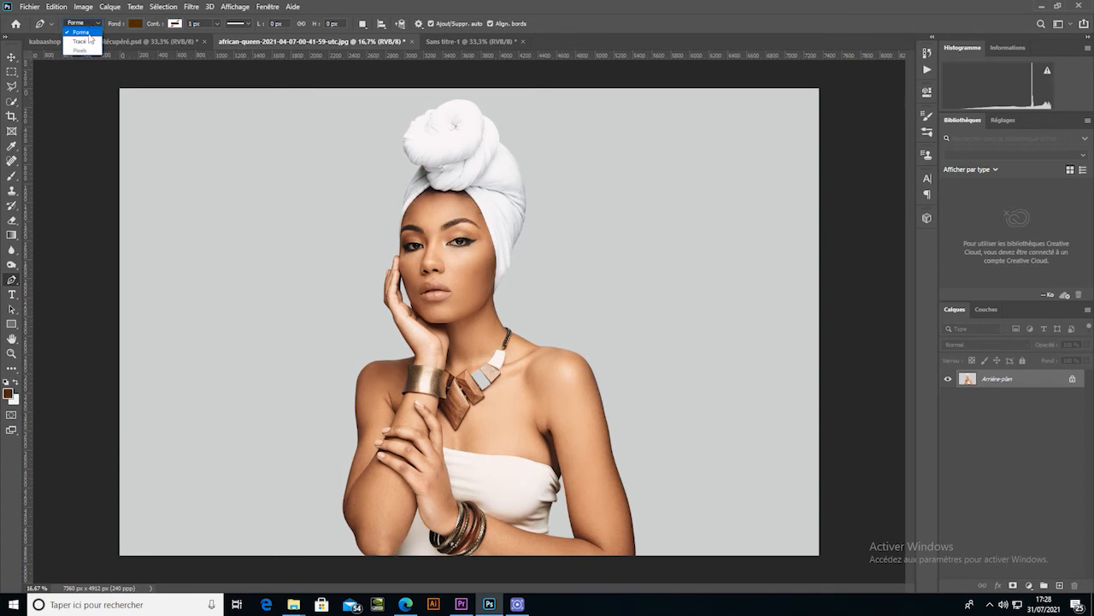
pyautogui.click(82, 39)
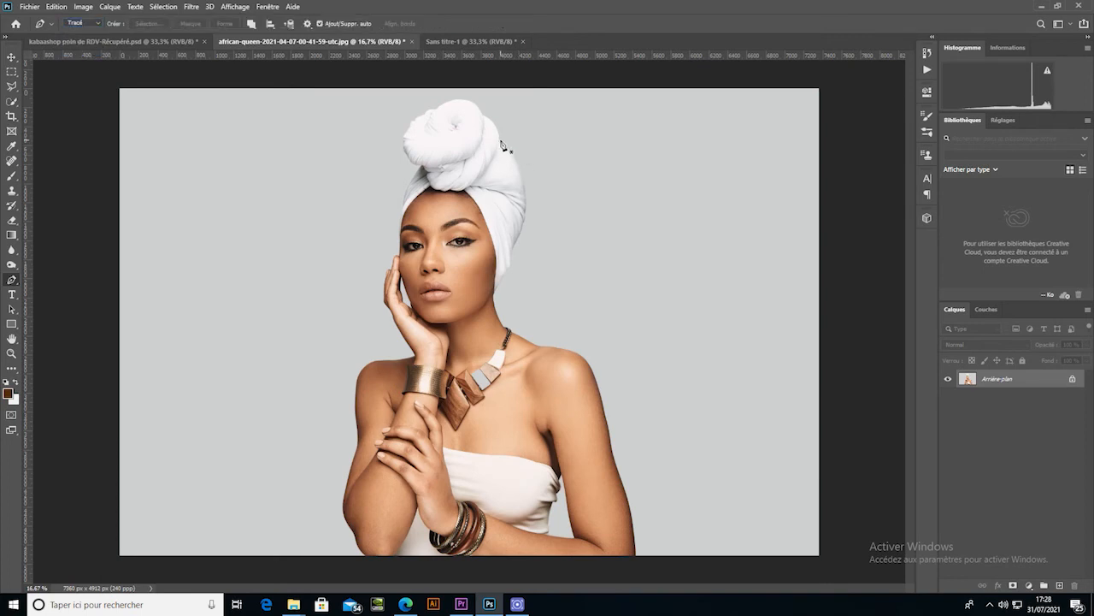
pyautogui.moveTo(523, 215); pyautogui.dragTo(518, 261)
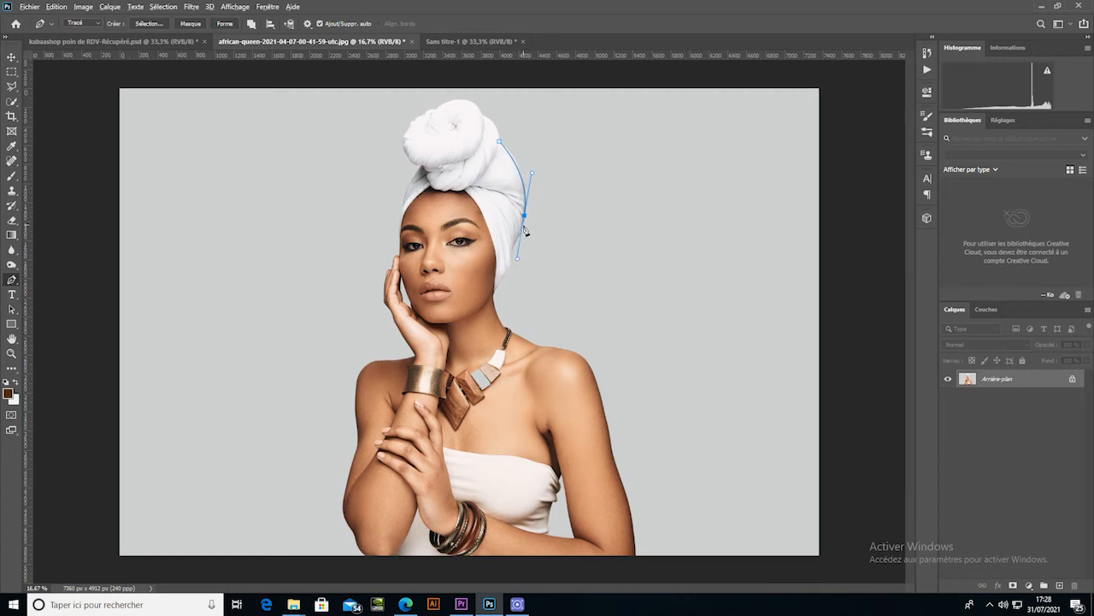
pyautogui.keyDown('alt'); pyautogui.click(525, 218); pyautogui.keyUp('alt')
pyautogui.click(511, 249)
pyautogui.click(485, 313)
pyautogui.click(446, 300)
pyautogui.click(404, 249)
pyautogui.click(426, 190)
pyautogui.moveTo(461, 186); pyautogui.dragTo(468, 174)
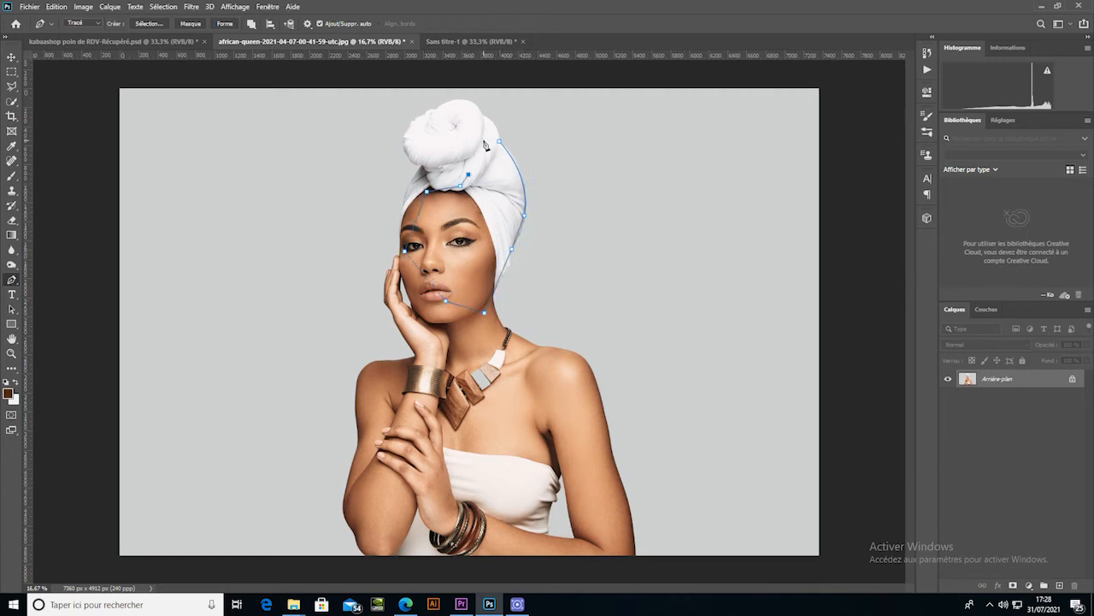
pyautogui.click(499, 142)
# Convert the closed path into a new selection with a 3-pixel feather radius and Lissé enabled
pyautogui.click(147, 24)
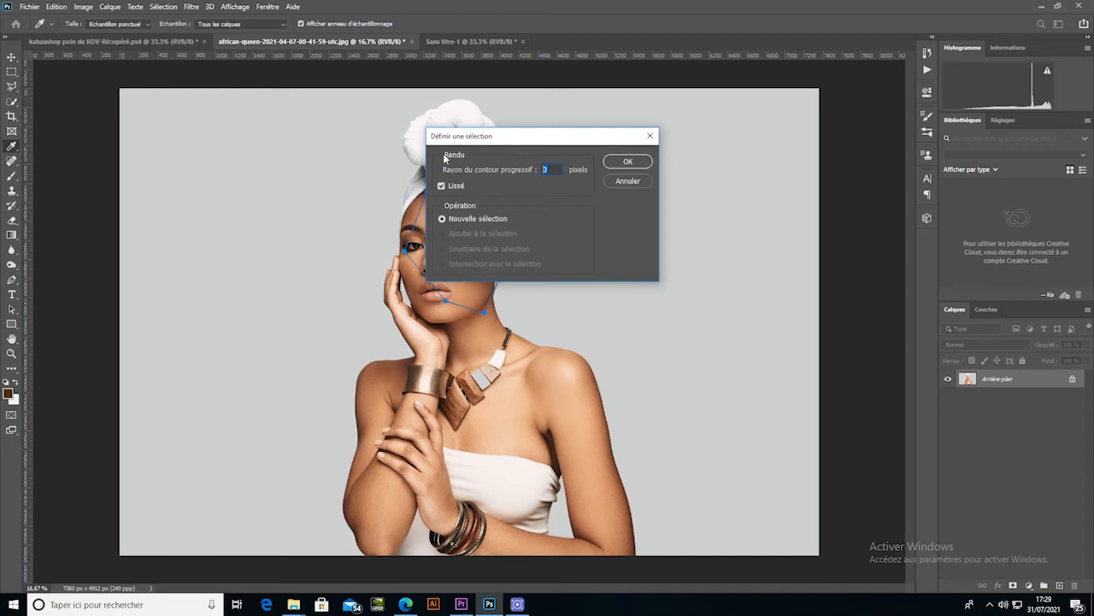
pyautogui.press('Return')
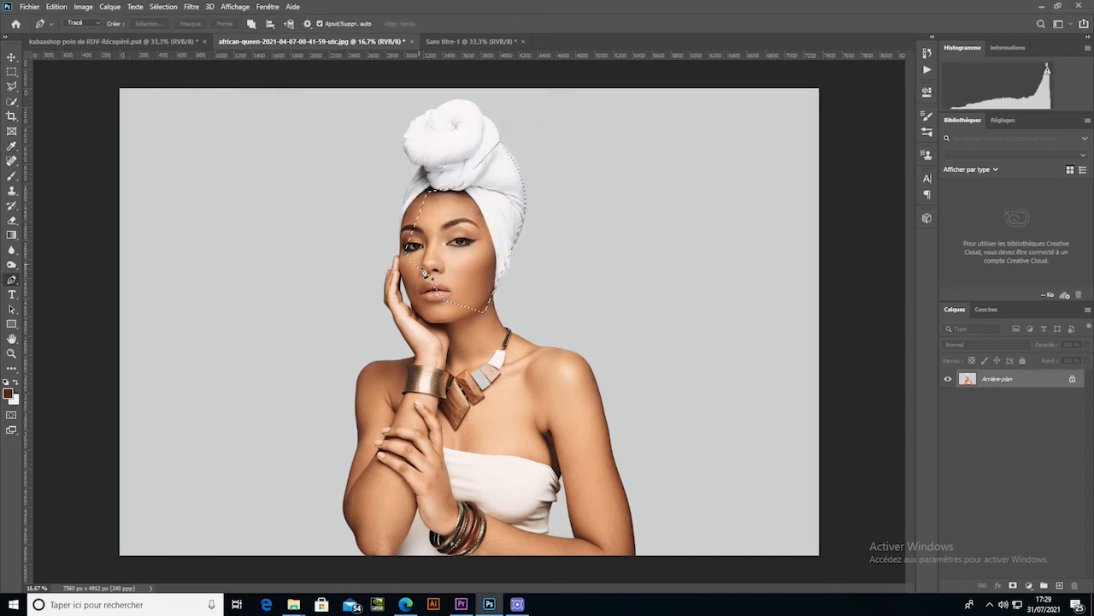
# Copy the selected part of the headwrap and face, paste it as a layer moved beside the woman, and delete that layer
pyautogui.click(11, 57)
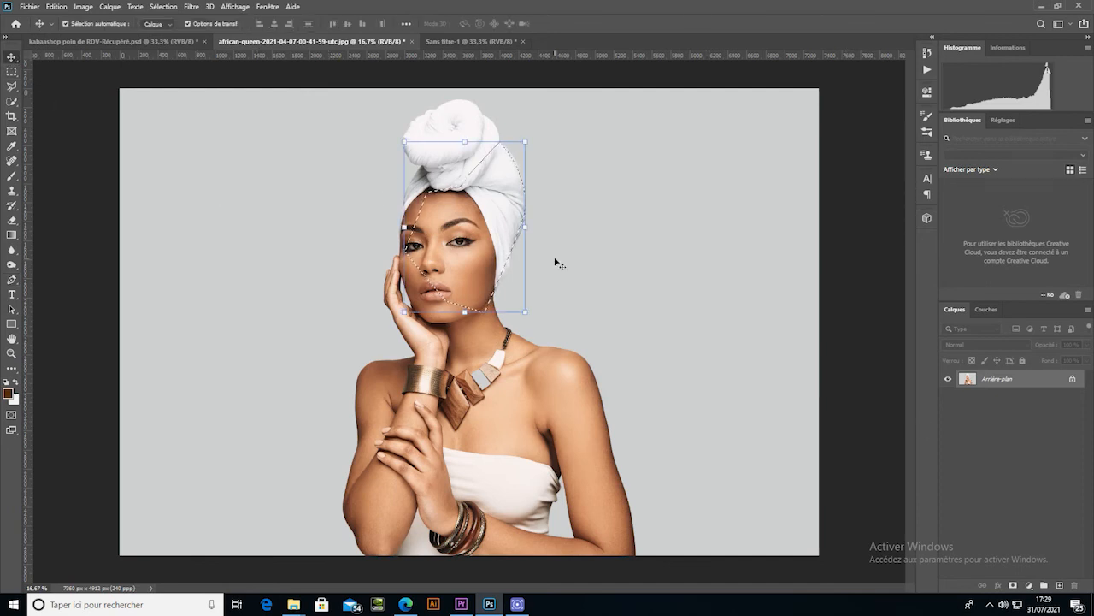
pyautogui.click(55, 6)
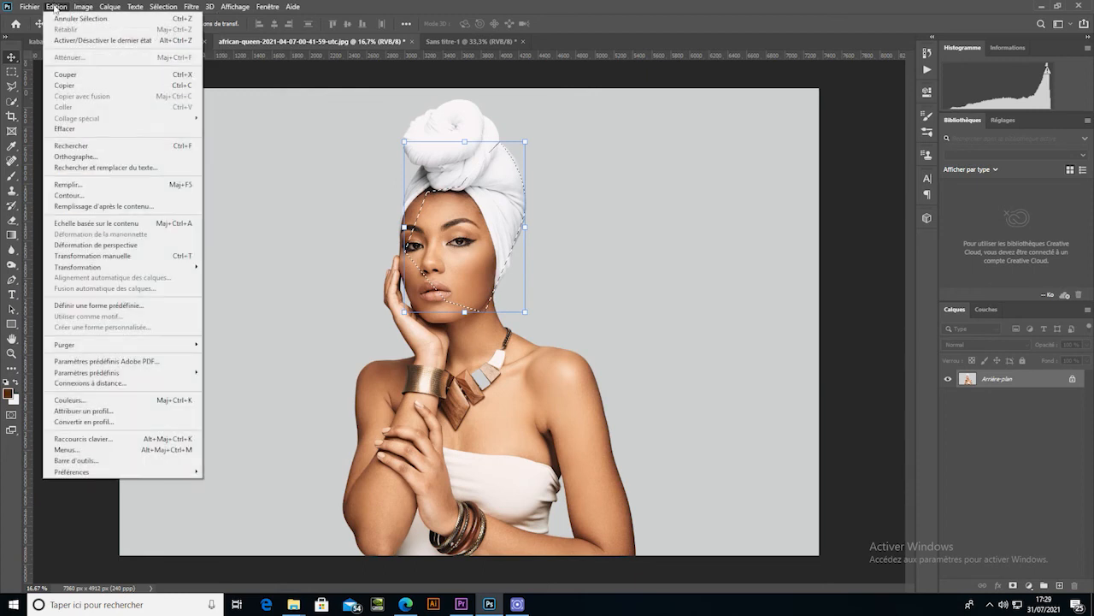
pyautogui.click(107, 86)
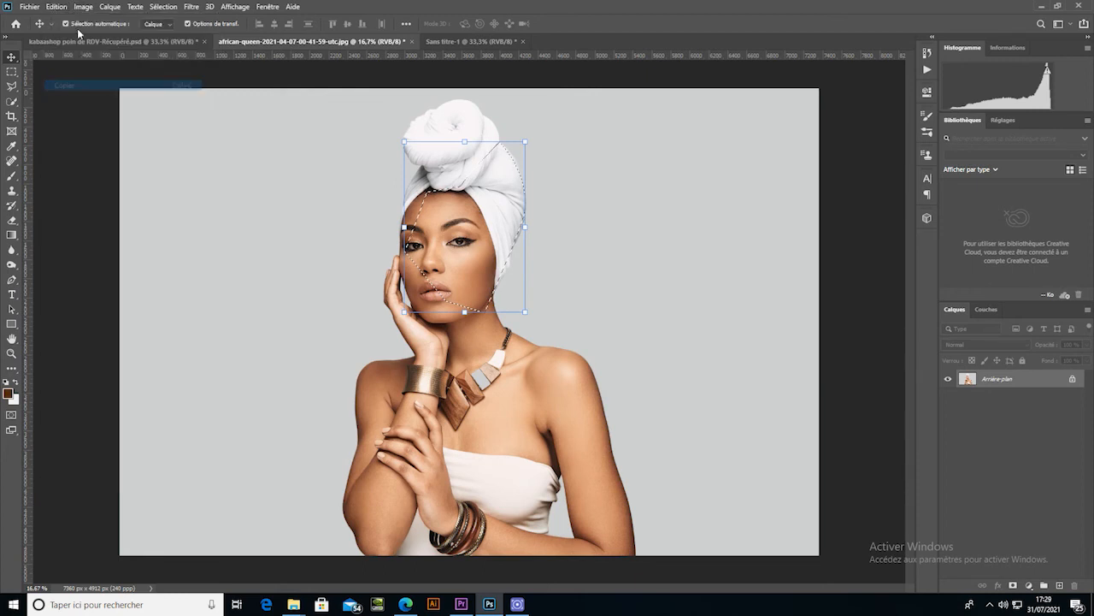
pyautogui.click(59, 6)
pyautogui.click(85, 107)
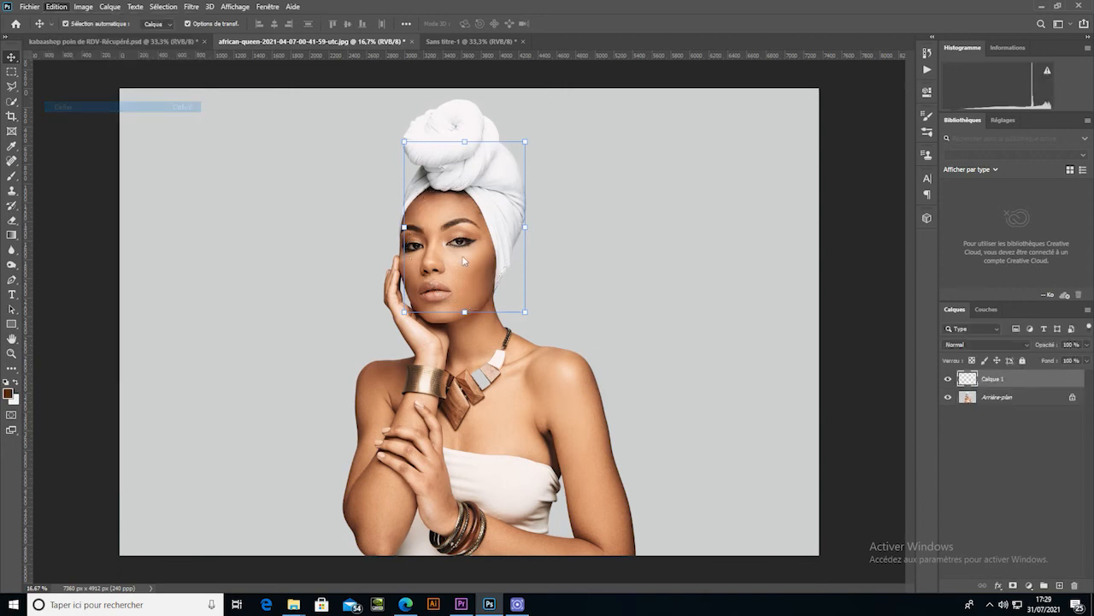
pyautogui.moveTo(483, 249); pyautogui.dragTo(671, 248)
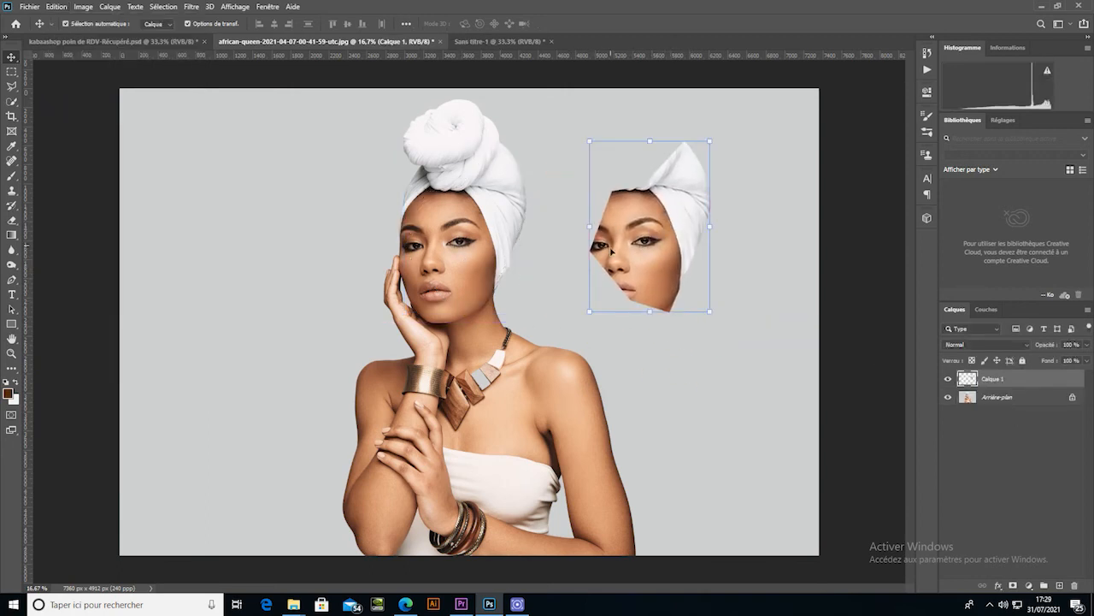
pyautogui.press('Delete')
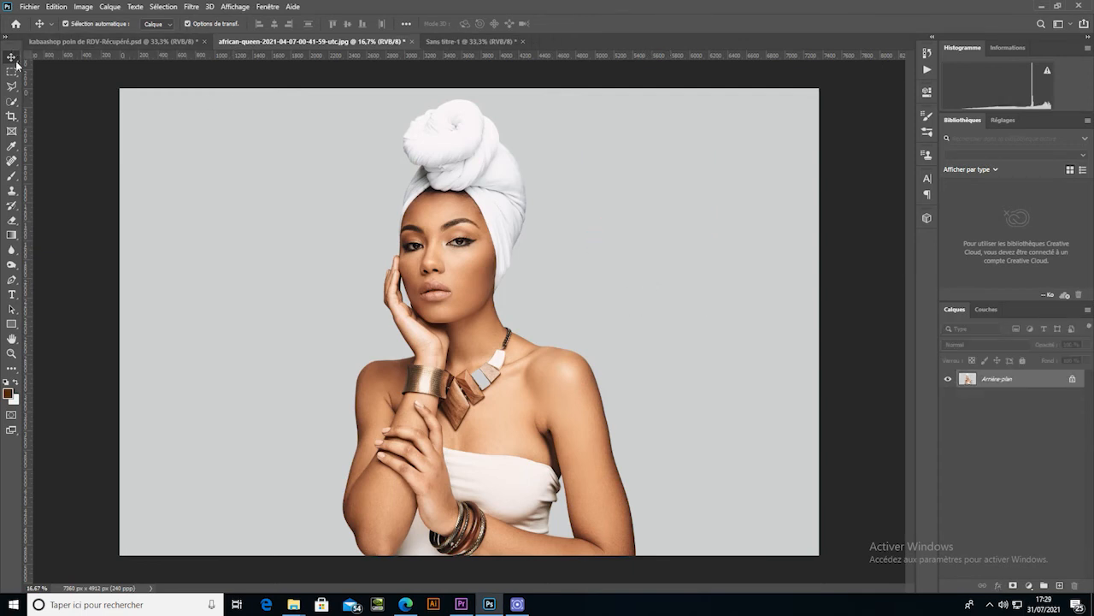
# Trace a Pen path in Tracé mode along the outer edge of the headwrap, neck, shoulder and arm
pyautogui.click(12, 280)
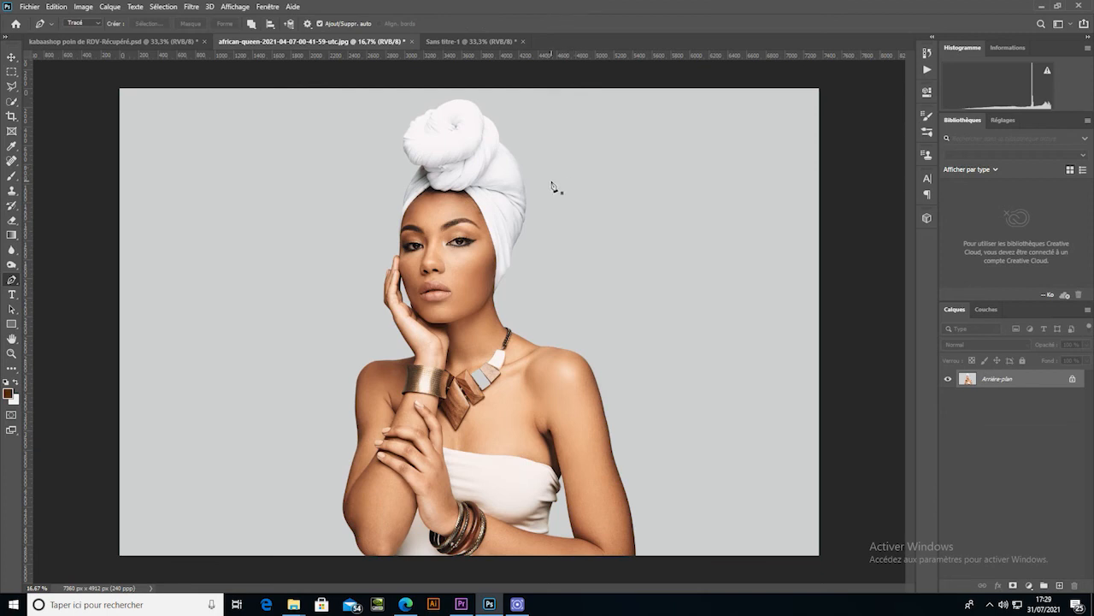
pyautogui.click(499, 141)
pyautogui.moveTo(523, 209); pyautogui.dragTo(516, 251)
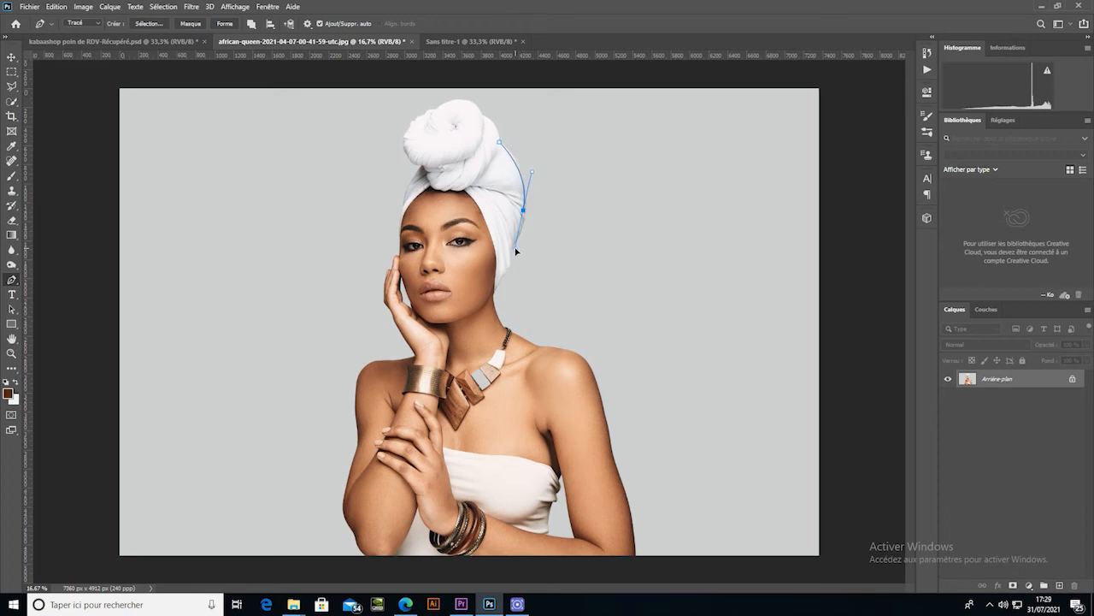
pyautogui.click(493, 293)
pyautogui.moveTo(505, 329); pyautogui.dragTo(517, 339)
pyautogui.moveTo(574, 352); pyautogui.dragTo(585, 362)
pyautogui.moveTo(604, 410); pyautogui.dragTo(609, 431)
pyautogui.click(616, 466)
pyautogui.moveTo(632, 516); pyautogui.dragTo(640, 530)
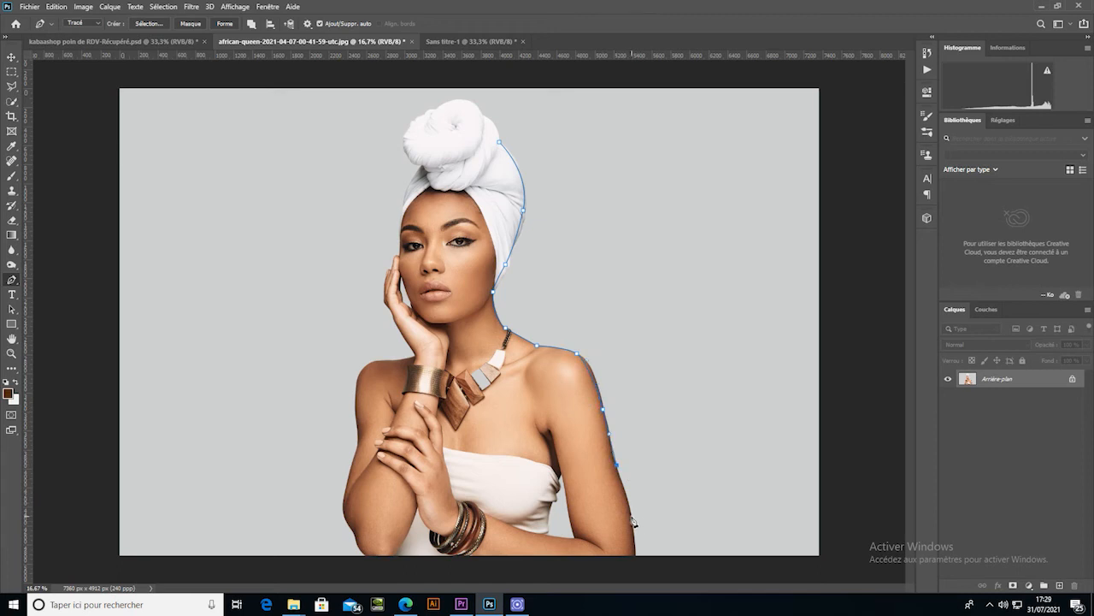
# Close the path along the image's lower edge, up the opposite arm, over the wrist and across the face
pyautogui.click(371, 555)
pyautogui.click(374, 393)
pyautogui.click(424, 340)
pyautogui.click(395, 292)
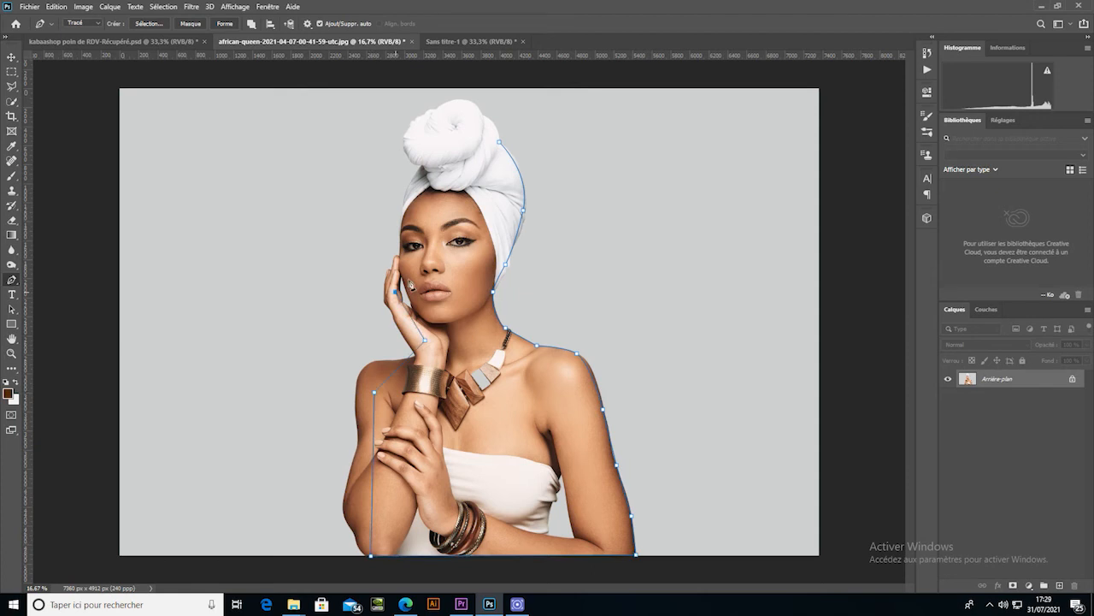
pyautogui.click(440, 227)
pyautogui.click(456, 197)
pyautogui.click(498, 143)
# Create a mask and a filled shape from the closed path, and undo both
pyautogui.click(191, 24)
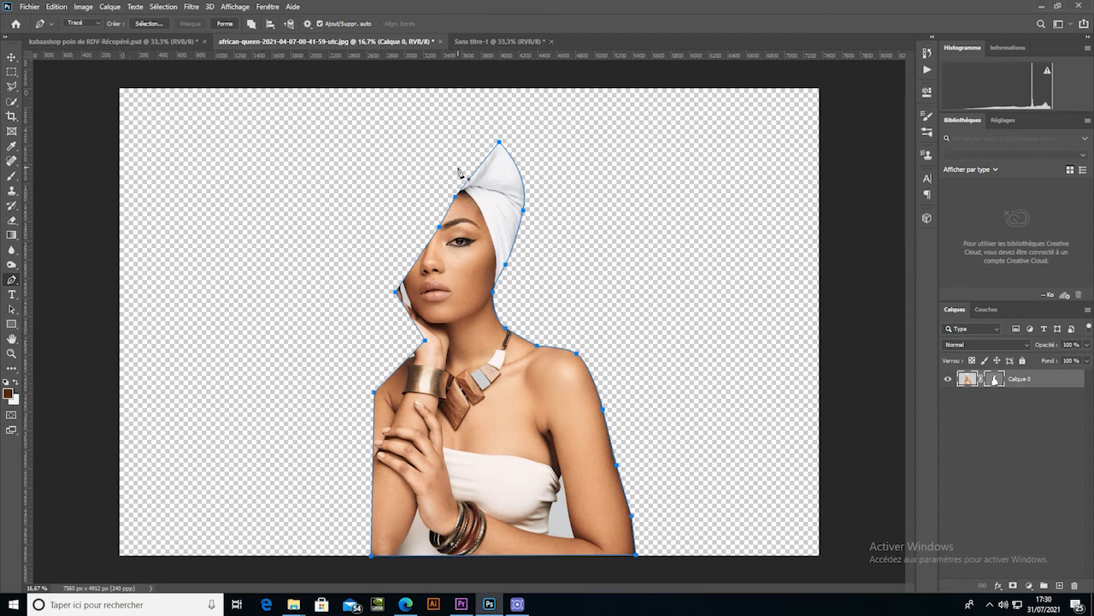
pyautogui.click(225, 24)
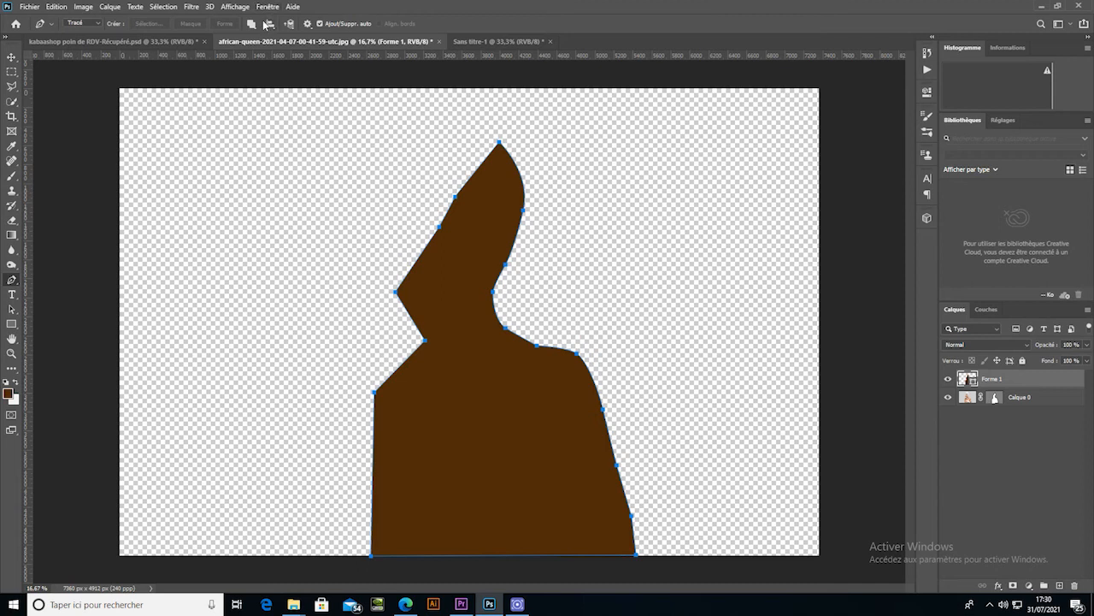
pyautogui.hotkey('ctrl', 'z')
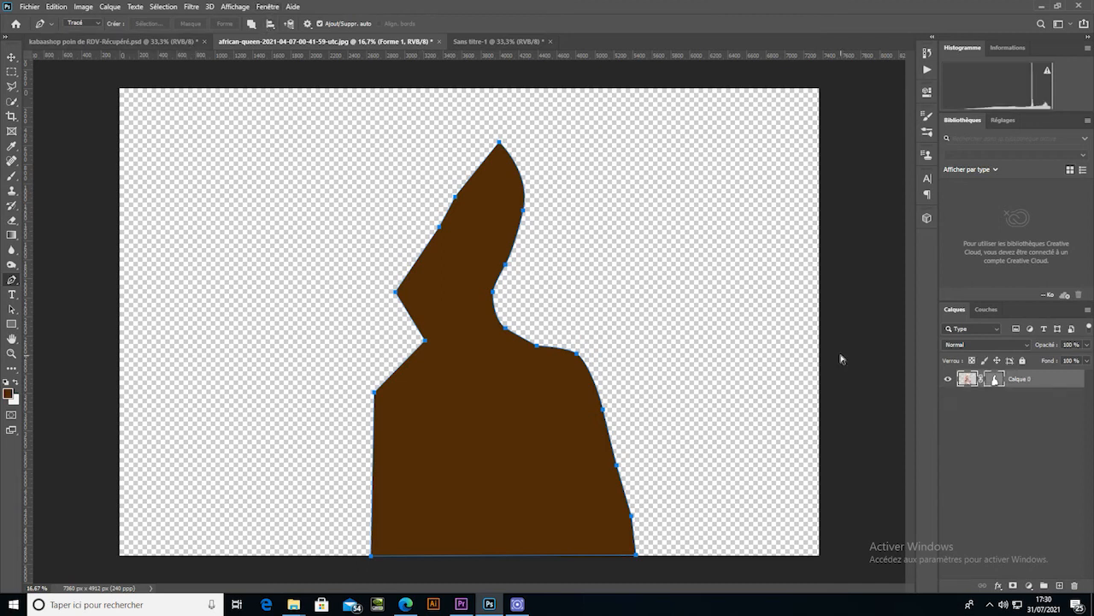
pyautogui.hotkey('ctrl', 'z')
pyautogui.hotkey('ctrl', 'z')
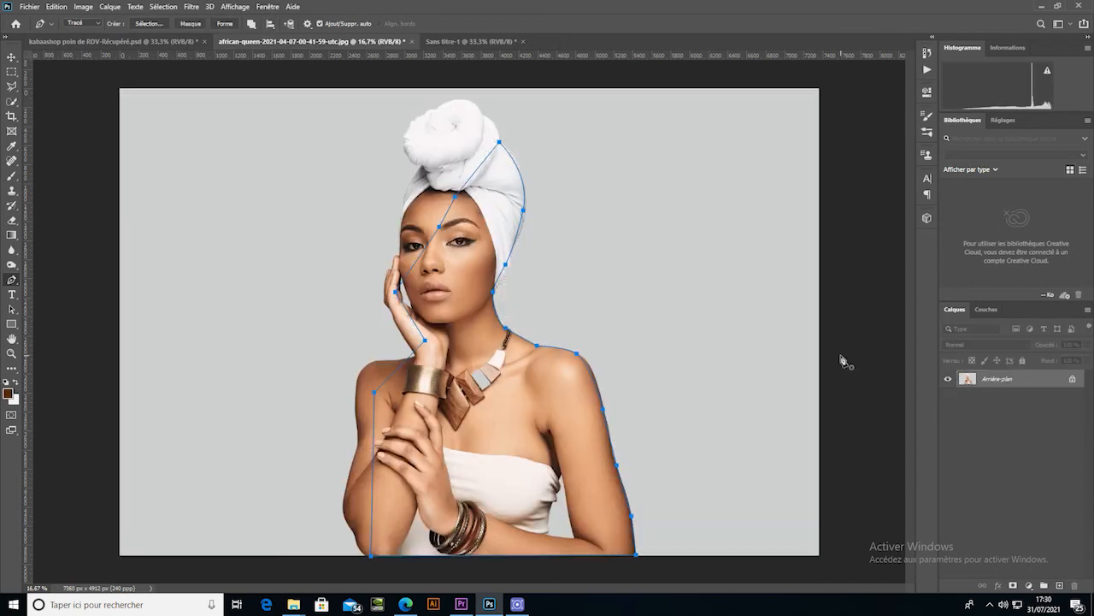
# Convert the path into a new selection with a 0-pixel feather radius and Lissé enabled, and deselect it
pyautogui.rightClick(462, 262)
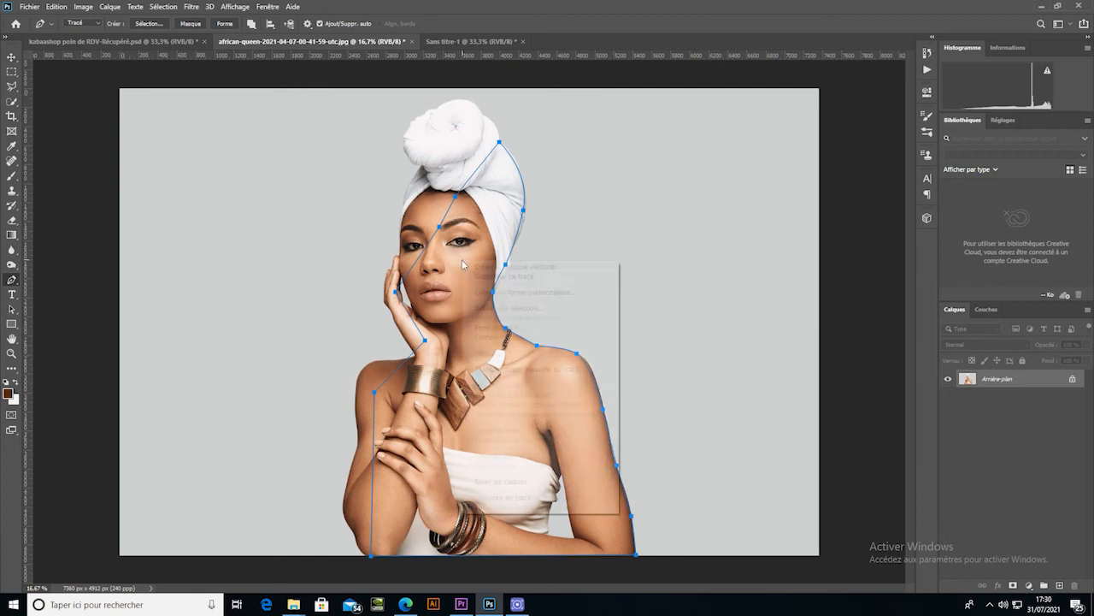
pyautogui.click(510, 308)
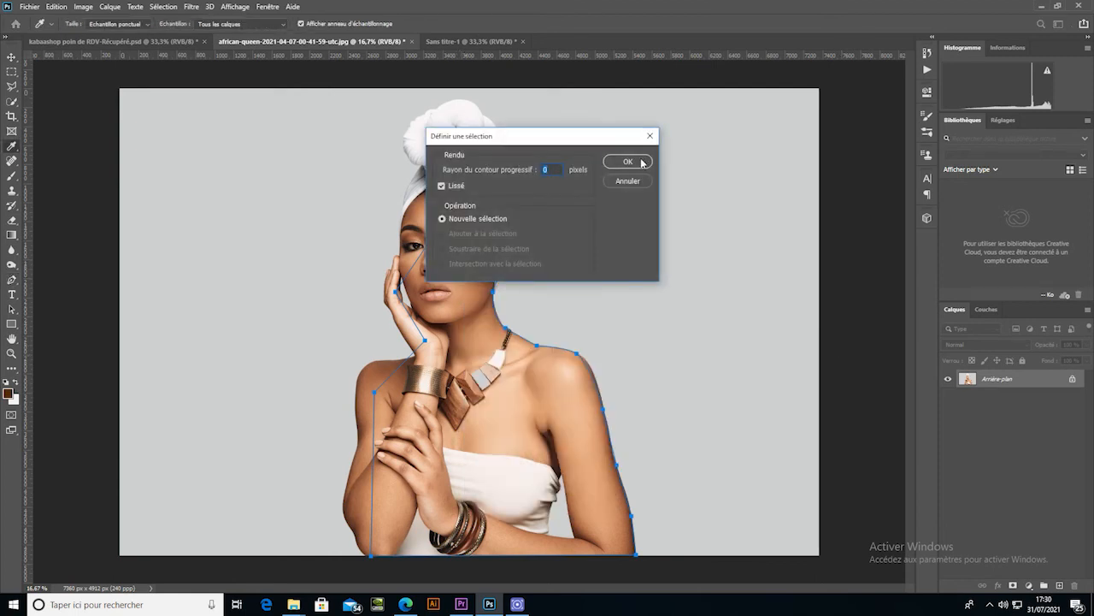
pyautogui.click(643, 163)
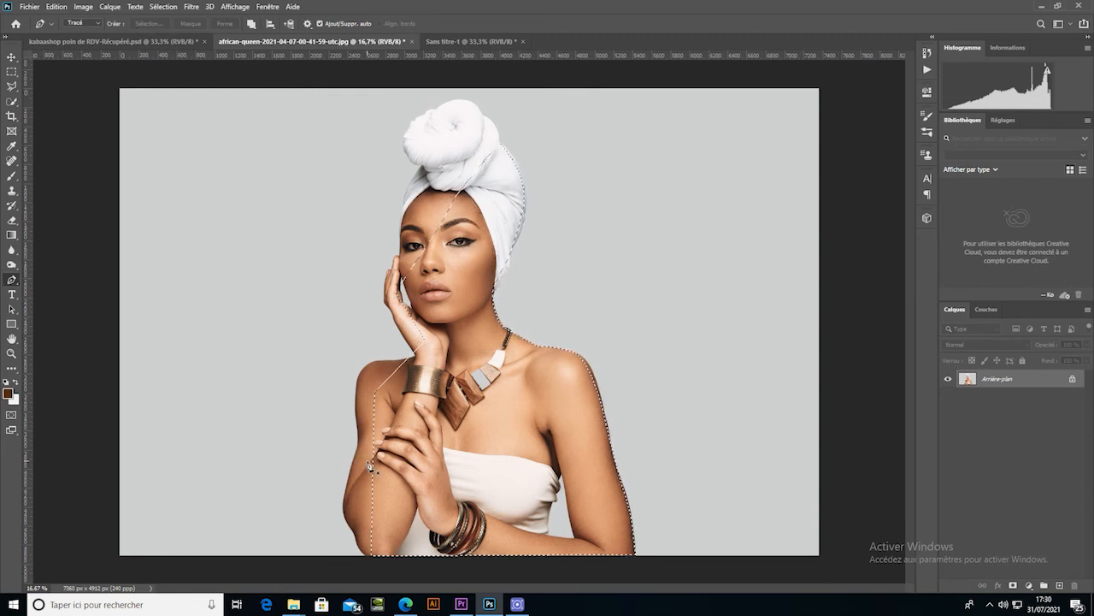
pyautogui.hotkey('ctrl', 'd')
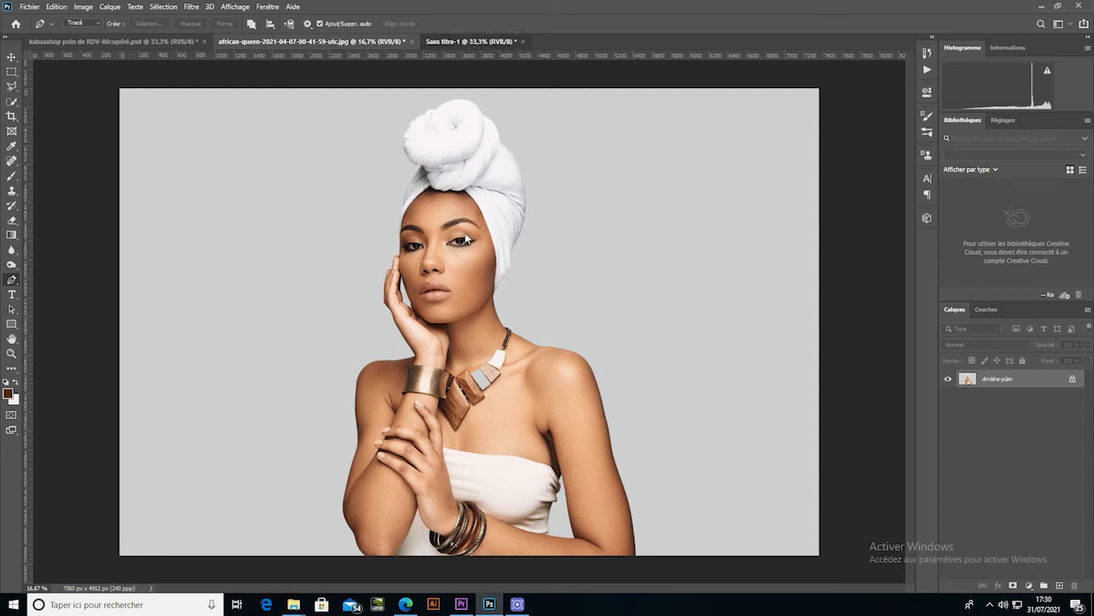
# In the Sans titre-1 document, draw a closed six-point path with straight Pen segments
pyautogui.click(470, 41)
pyautogui.click(381, 141)
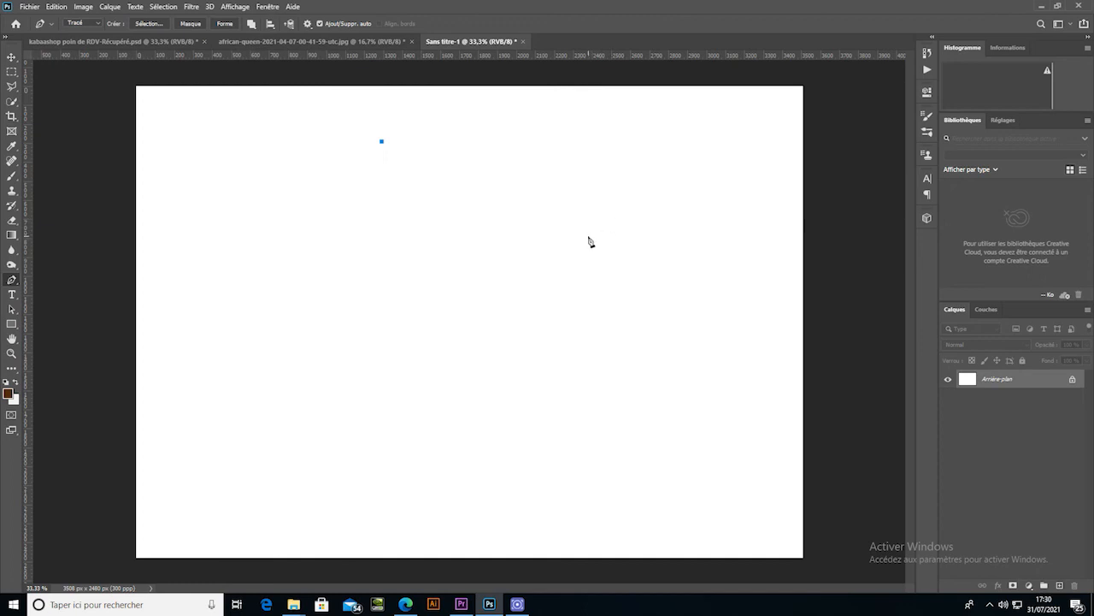
pyautogui.click(588, 235)
pyautogui.click(544, 352)
pyautogui.click(403, 316)
pyautogui.click(371, 217)
pyautogui.click(412, 196)
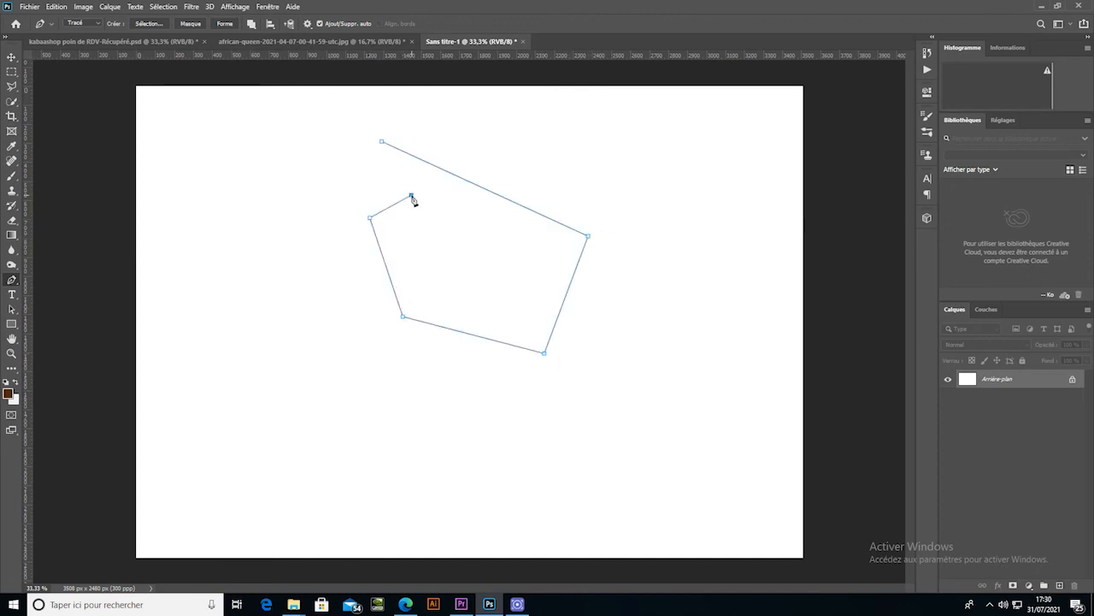
pyautogui.click(382, 142)
# Add four anchor points to the polygon's straight segments with the Pen tool
pyautogui.click(497, 194)
pyautogui.click(567, 293)
pyautogui.click(383, 260)
pyautogui.click(475, 184)
# Remove the path's anchor points one after another with the Pen tool until the path is gone
pyautogui.click(411, 196)
pyautogui.click(383, 142)
pyautogui.moveTo(403, 317); pyautogui.dragTo(408, 334)
pyautogui.click(445, 329)
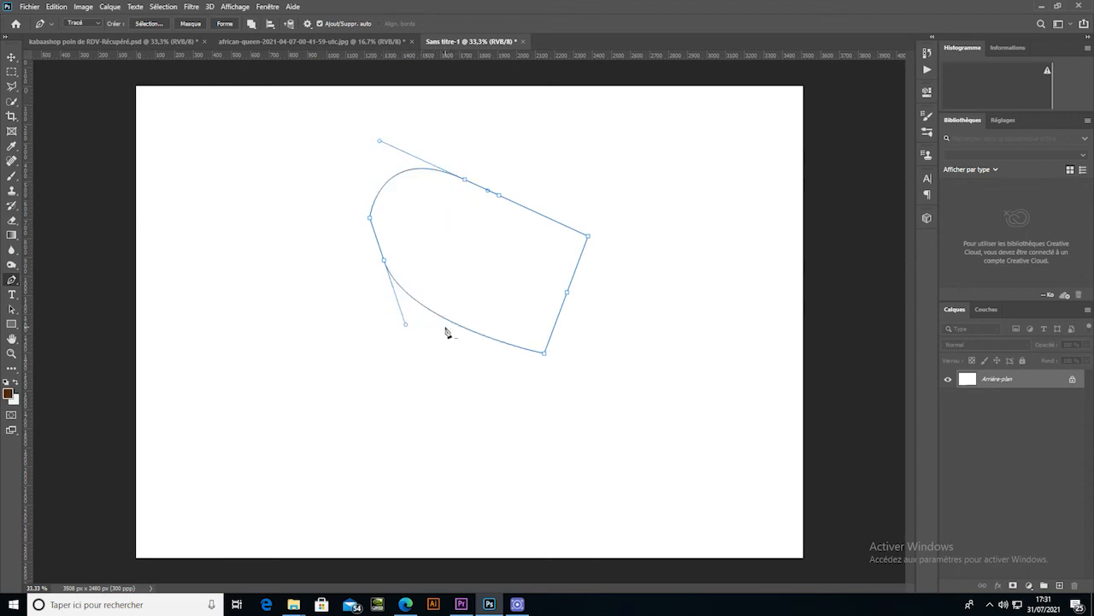
pyautogui.click(544, 352)
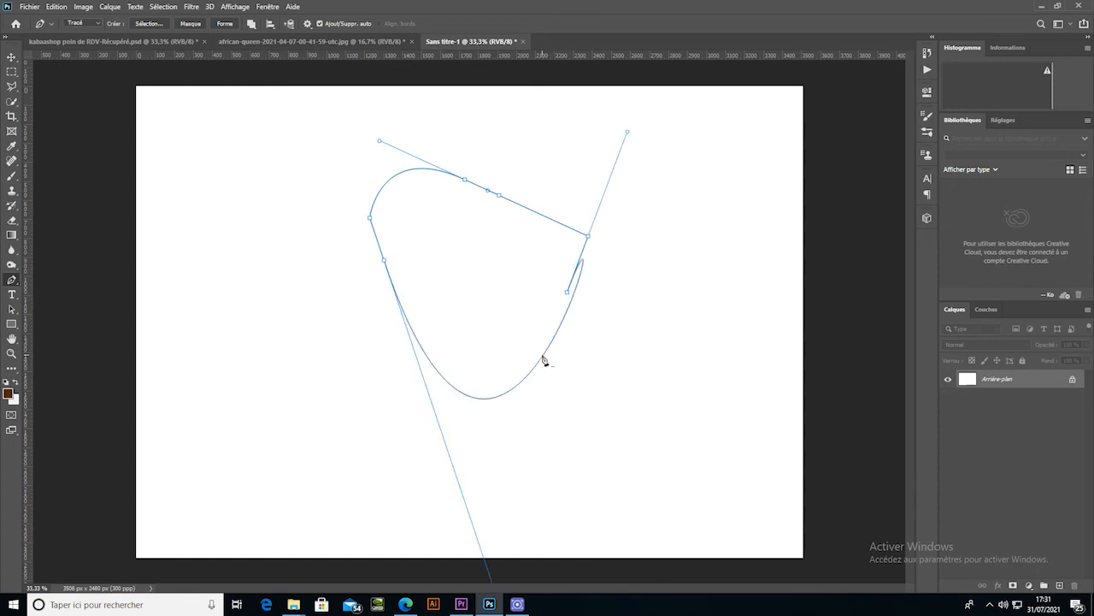
pyautogui.click(570, 297)
pyautogui.click(589, 237)
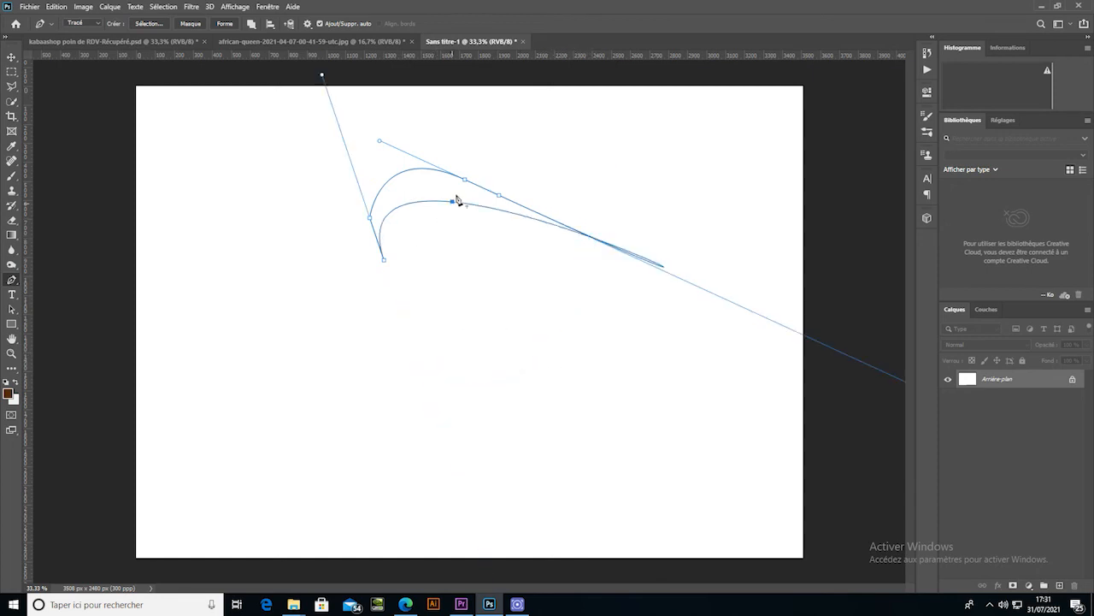
pyautogui.click(500, 196)
pyautogui.click(465, 183)
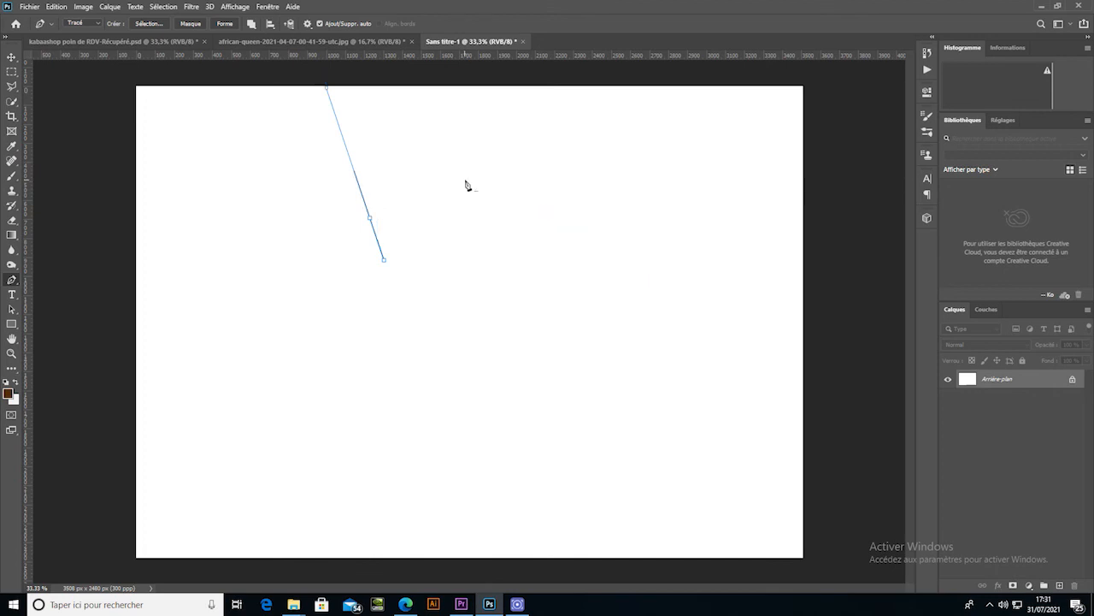
pyautogui.click(374, 222)
pyautogui.click(384, 259)
# Draw a closed Pen path with a large curved side and a small angular notch near its starting point
pyautogui.click(468, 131)
pyautogui.moveTo(631, 230); pyautogui.dragTo(612, 317)
pyautogui.click(499, 361)
pyautogui.click(395, 345)
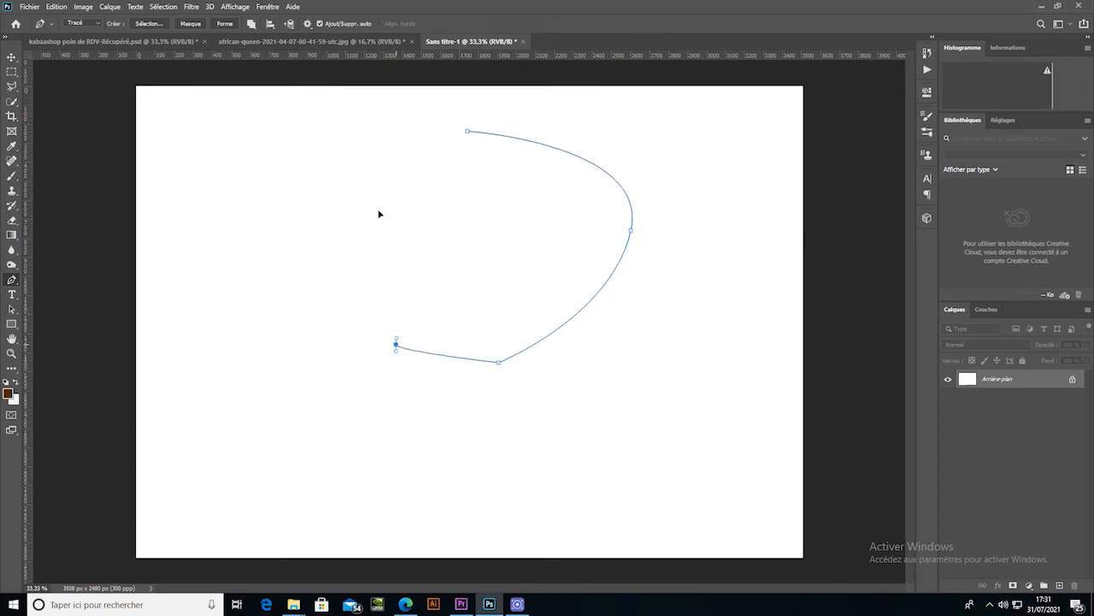
pyautogui.click(379, 210)
pyautogui.click(458, 189)
pyautogui.click(497, 181)
pyautogui.click(463, 150)
pyautogui.click(468, 133)
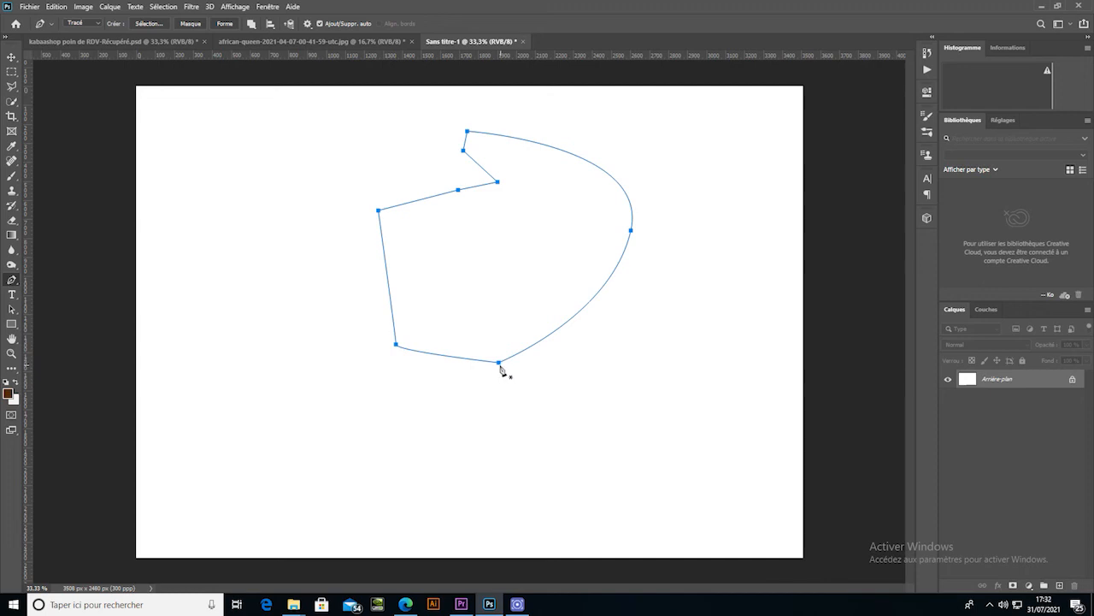
# Reshape the path by moving its lower anchor up, the curve's outermost and starting anchors outward, and the notch anchor slightly inward
pyautogui.click(489, 360)
pyautogui.hotkey('ctrl', 'z')
pyautogui.click(500, 363)
pyautogui.moveTo(501, 366); pyautogui.dragTo(492, 330)
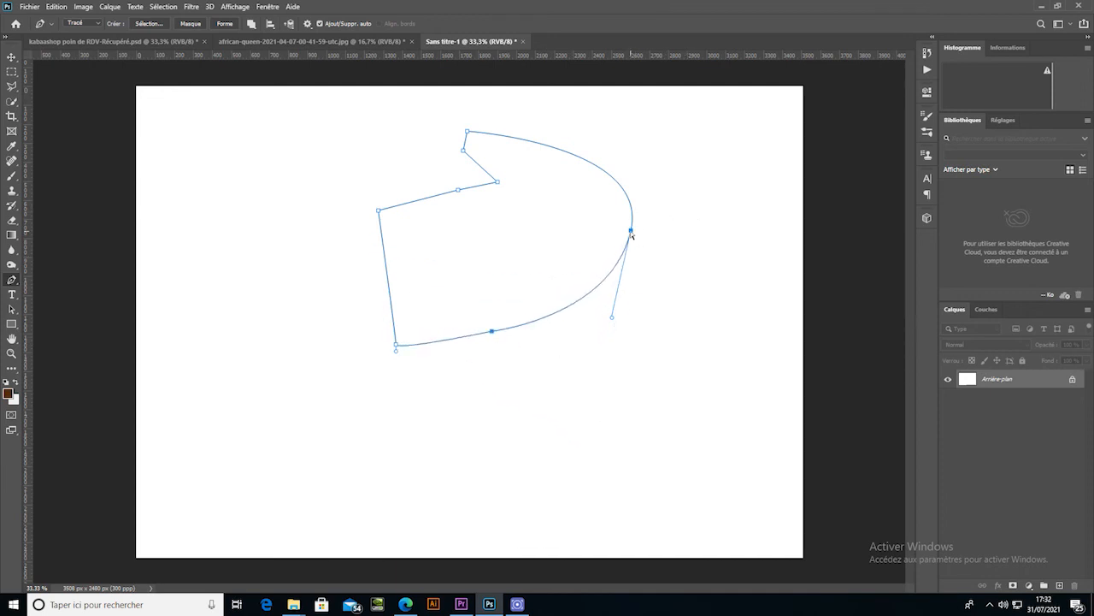
pyautogui.click(631, 232)
pyautogui.moveTo(631, 233); pyautogui.dragTo(671, 244)
pyautogui.moveTo(467, 134); pyautogui.dragTo(571, 150)
pyautogui.moveTo(498, 184)
pyautogui.mouseDown()
pyautogui.moveTo(472, 195)
pyautogui.moveTo(470, 171)
pyautogui.moveTo(487, 181)
pyautogui.mouseUp()
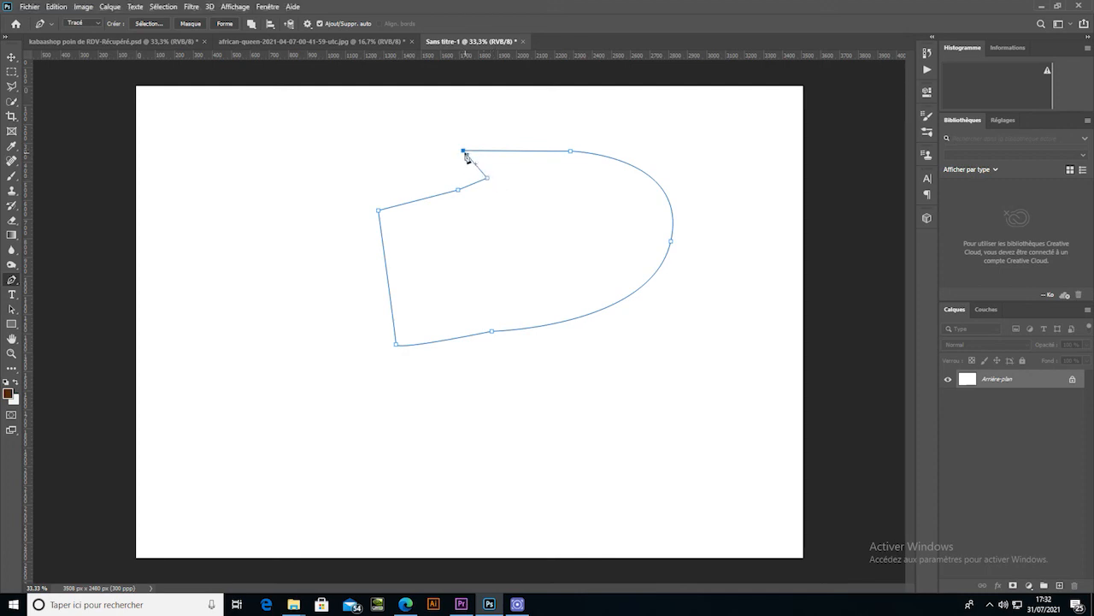
# Convert the path's smooth anchors to corner points so that the curved segments become straight
pyautogui.keyDown('ctrl'); pyautogui.click(570, 151); pyautogui.keyUp('ctrl')
pyautogui.keyDown('alt'); pyautogui.click(671, 242); pyautogui.keyUp('alt')
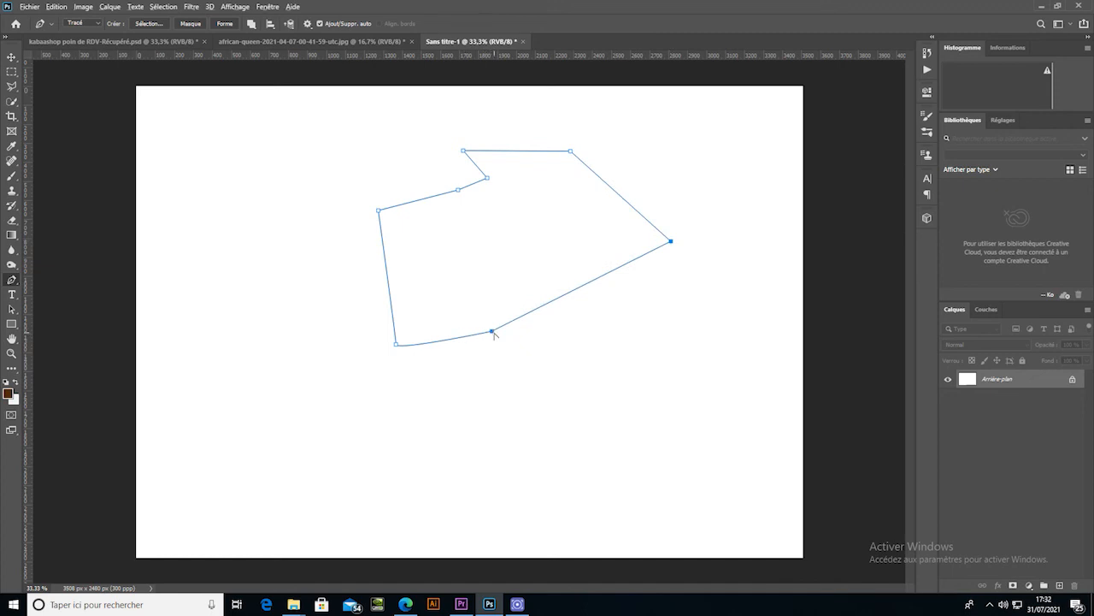
pyautogui.keyDown('alt'); pyautogui.click(395, 344); pyautogui.keyUp('alt')
pyautogui.keyDown('alt'); pyautogui.click(379, 210); pyautogui.keyUp('alt')
# Pull long vertical direction handles from the outermost corner anchor to curve the two adjoining segments
pyautogui.keyDown('alt'); pyautogui.click(671, 242); pyautogui.keyUp('alt')
pyautogui.click(669, 242)
pyautogui.click(671, 245)
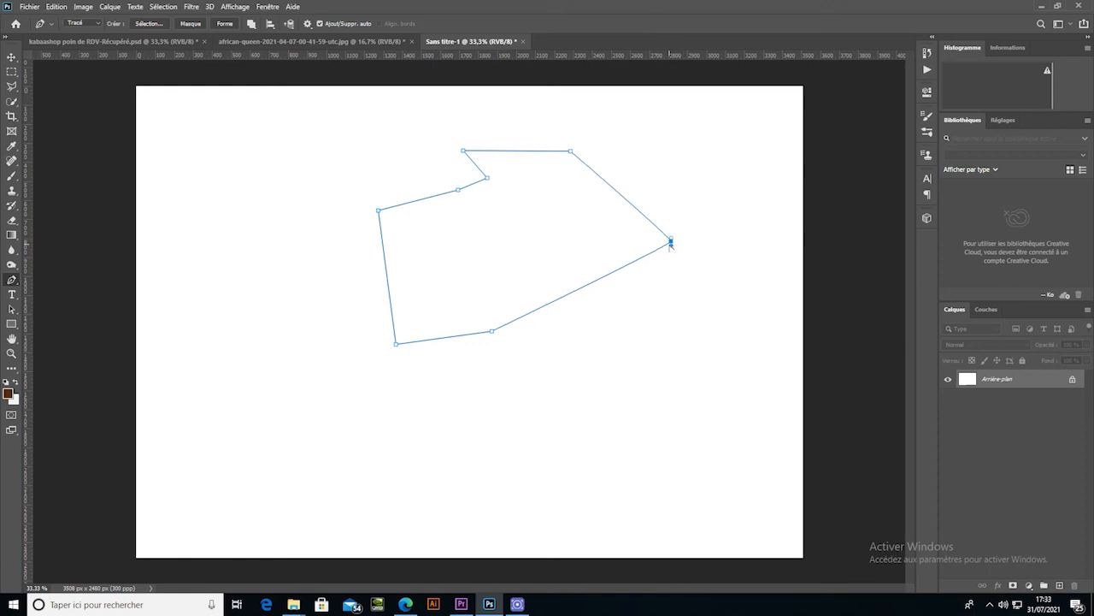
pyautogui.moveTo(671, 244); pyautogui.dragTo(664, 390)
pyautogui.moveTo(671, 240); pyautogui.dragTo(667, 117)
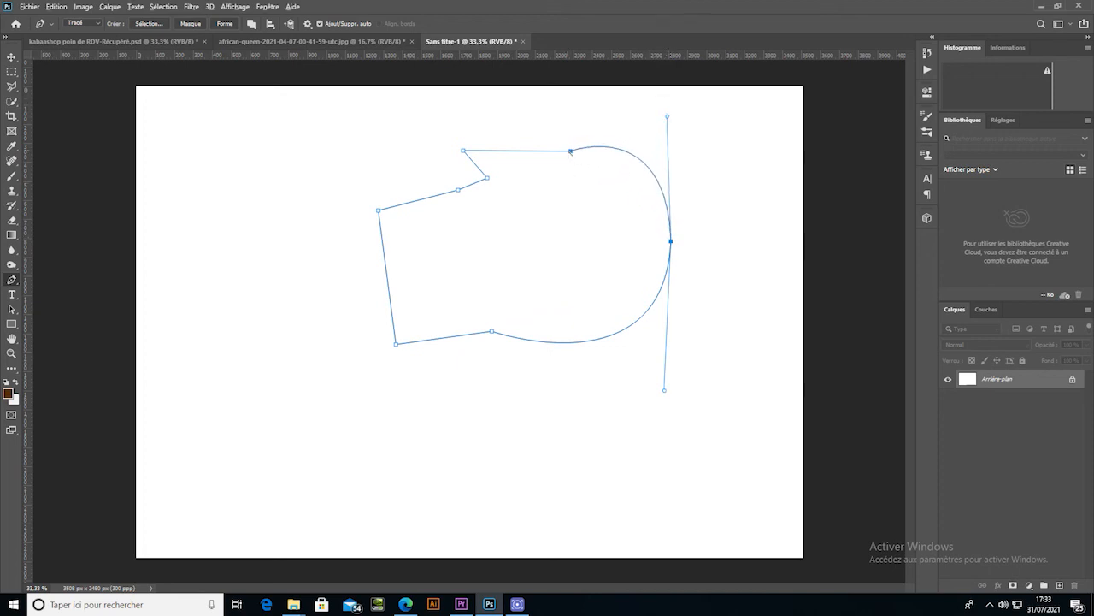
# Pull direction handles from the notch anchors and the upper-edge anchor to turn their corners into smooth curves
pyautogui.keyDown('ctrl'); pyautogui.click(572, 151); pyautogui.keyUp('ctrl')
pyautogui.keyDown('ctrl'); pyautogui.click(571, 151); pyautogui.keyUp('ctrl')
pyautogui.keyDown('ctrl'); pyautogui.click(571, 151); pyautogui.keyUp('ctrl')
pyautogui.moveTo(486, 178); pyautogui.dragTo(465, 121)
pyautogui.keyDown('ctrl'); pyautogui.click(571, 151); pyautogui.keyUp('ctrl')
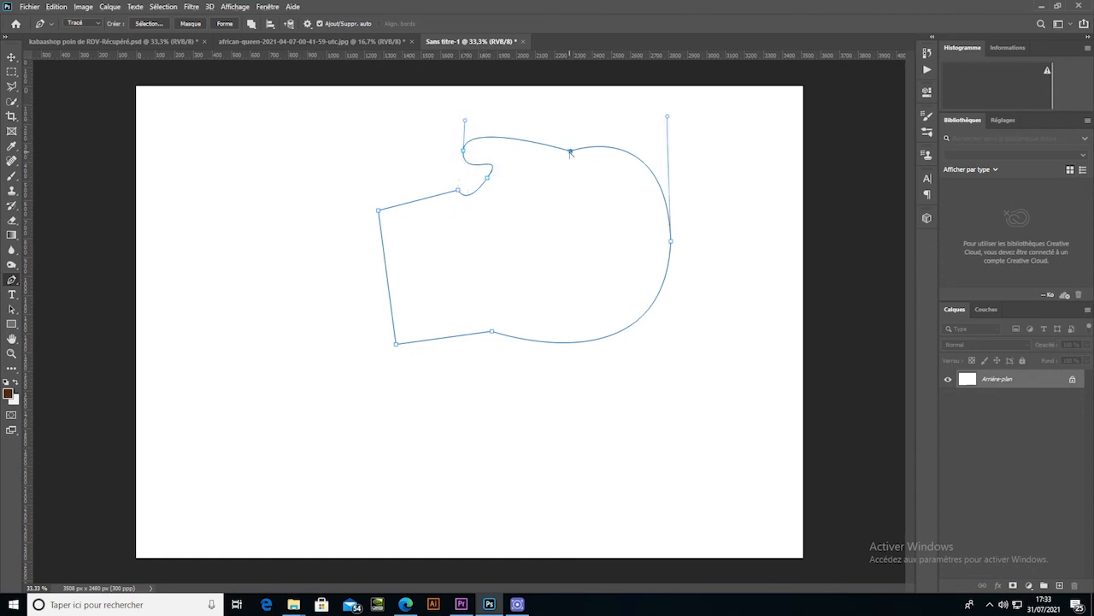
pyautogui.moveTo(571, 151); pyautogui.dragTo(619, 128)
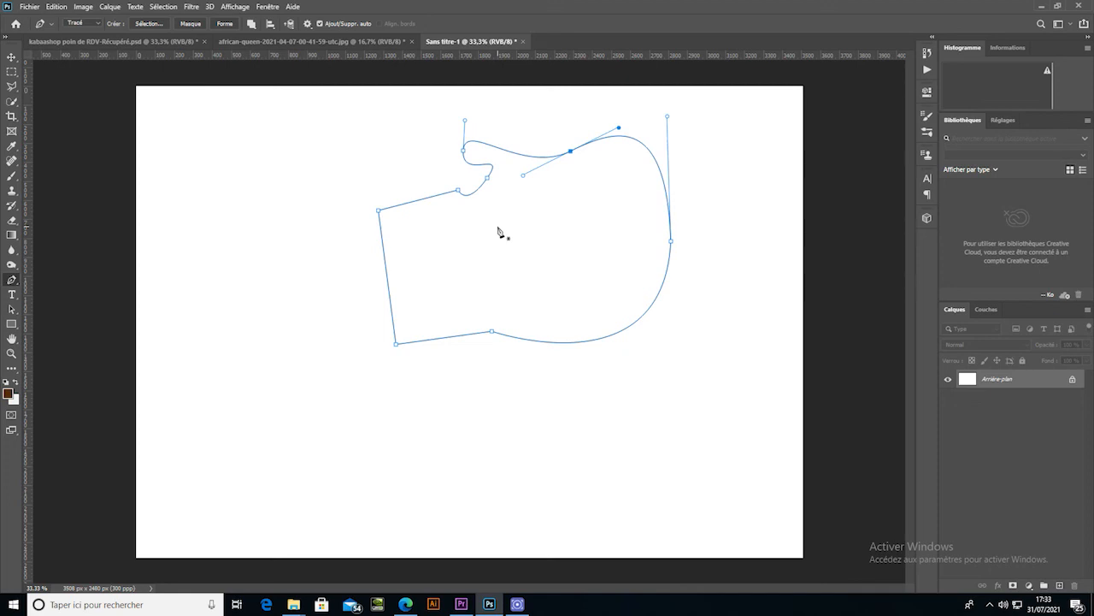
# Return to the african-queen image and compare the Pen tool's Forme and Tracé modes, finishing on Tracé
pyautogui.click(334, 45)
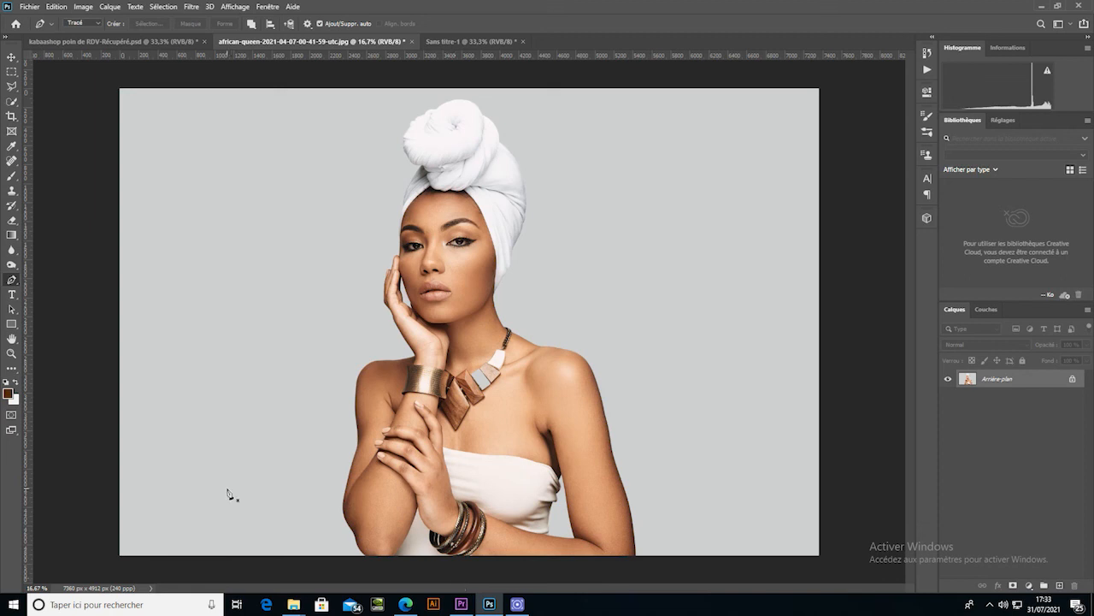
pyautogui.click(81, 24)
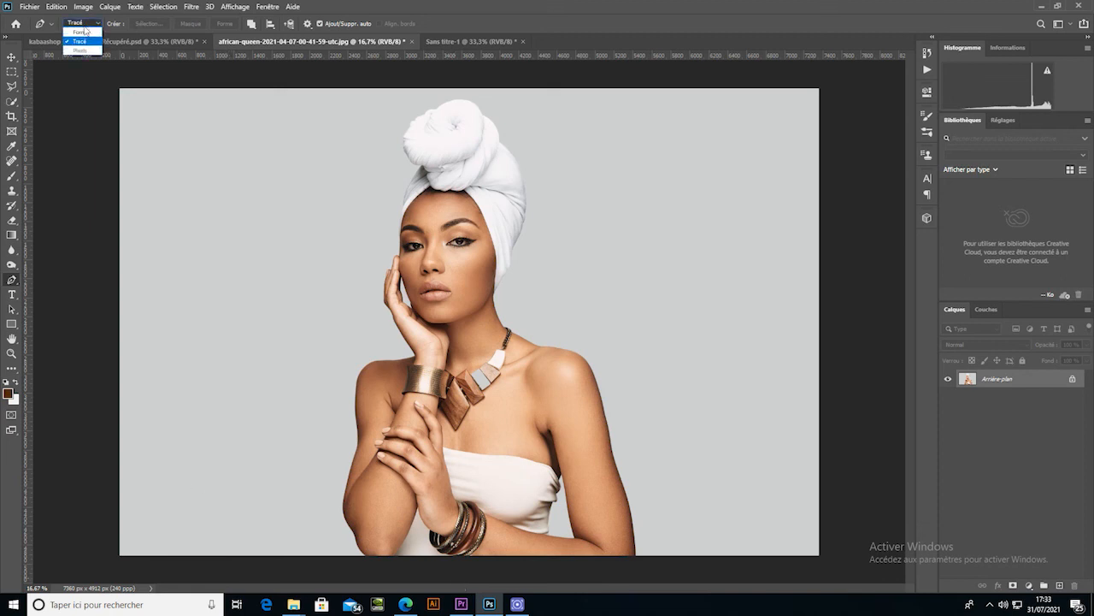
pyautogui.click(86, 33)
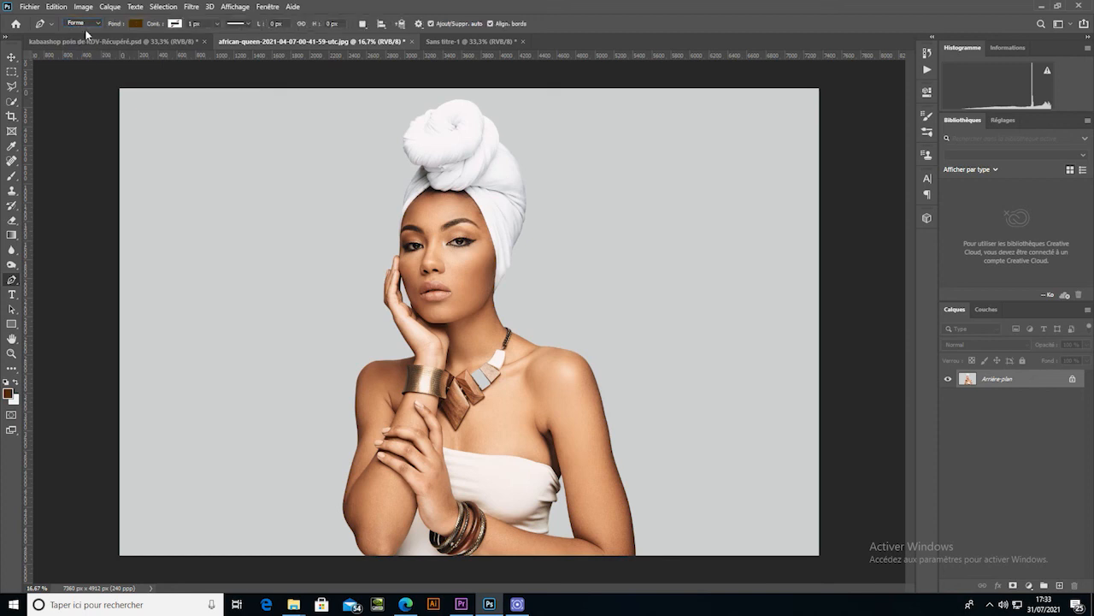
pyautogui.click(86, 24)
pyautogui.click(83, 39)
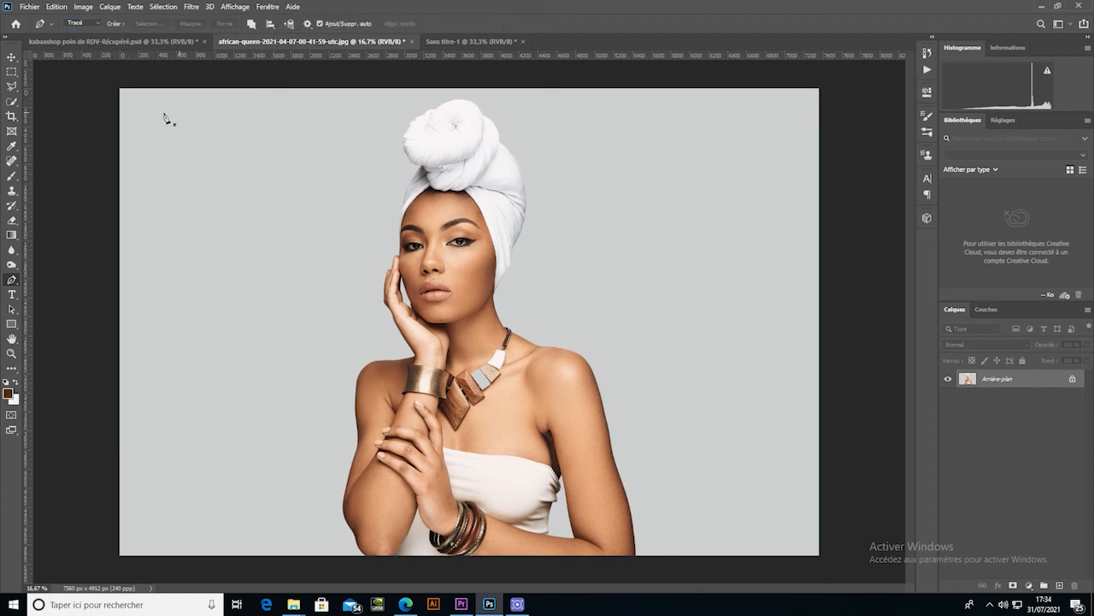
pyautogui.click(85, 24)
pyautogui.click(85, 32)
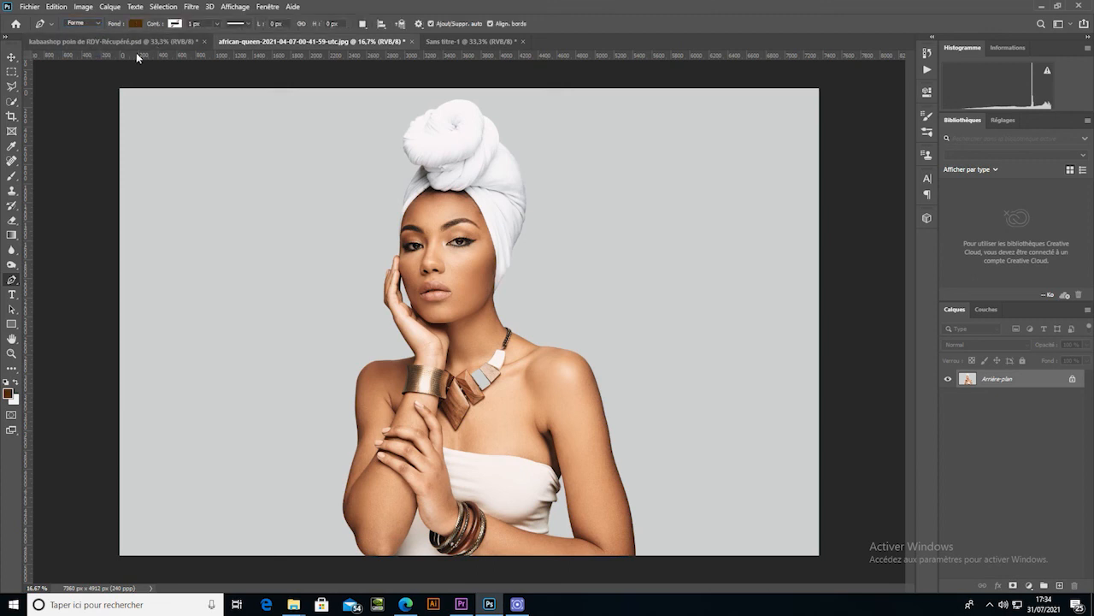
pyautogui.click(86, 24)
pyautogui.click(84, 39)
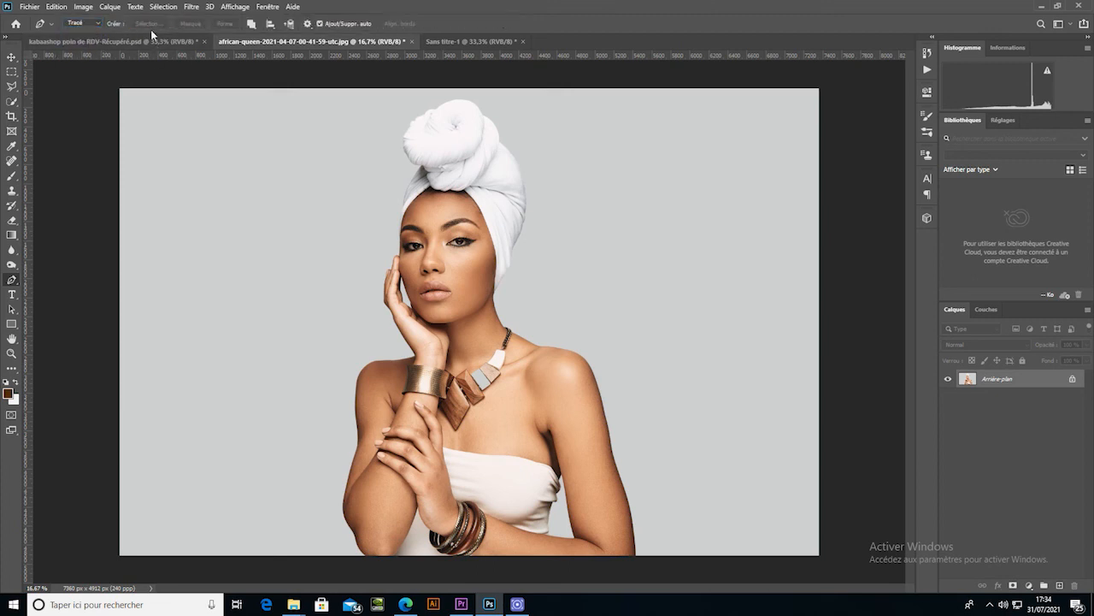